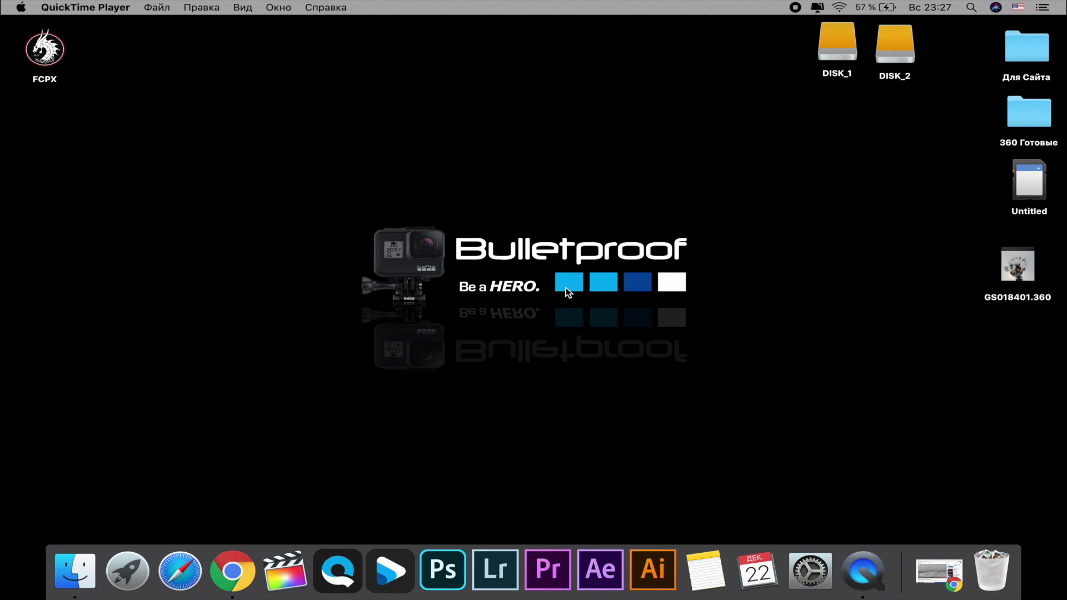
Step: Bring Chrome forward and rotate the paused 360° ski video to look over the slope and lift
{"action": "left_click", "coordinate": [233, 571]}
{"action": "mouse_move", "coordinate": [303, 265]}
{"action": "left_mouse_down"}
{"action": "mouse_move", "coordinate": [368, 256]}
{"action": "mouse_move", "coordinate": [404, 266]}
{"action": "left_mouse_up"}
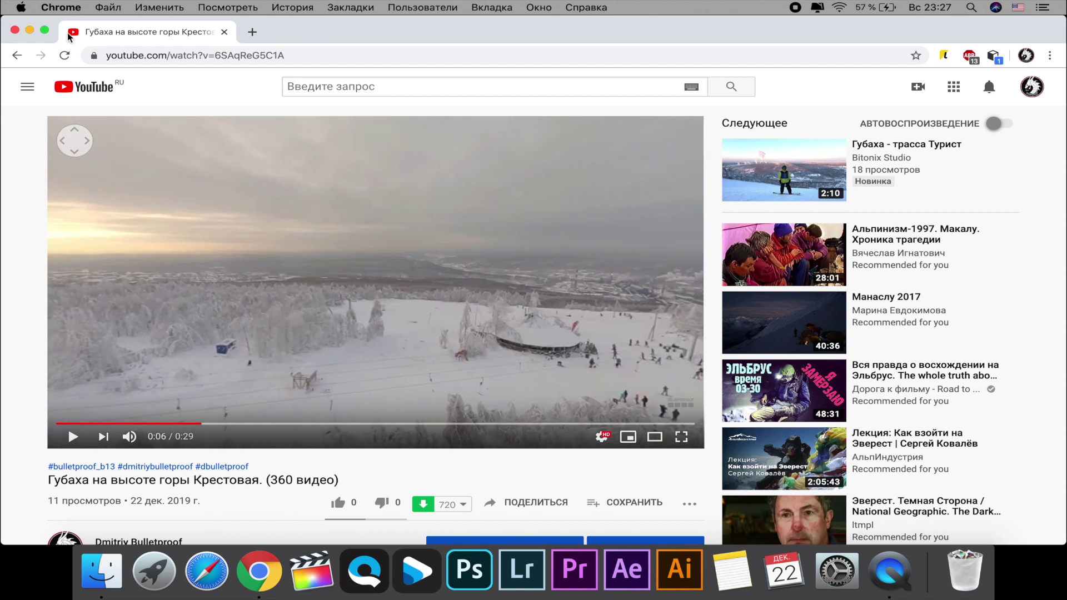
Step: Open the 360° clip GS018401.360 in GoPro Player and start a 4K export
{"action": "left_click", "coordinate": [30, 30]}
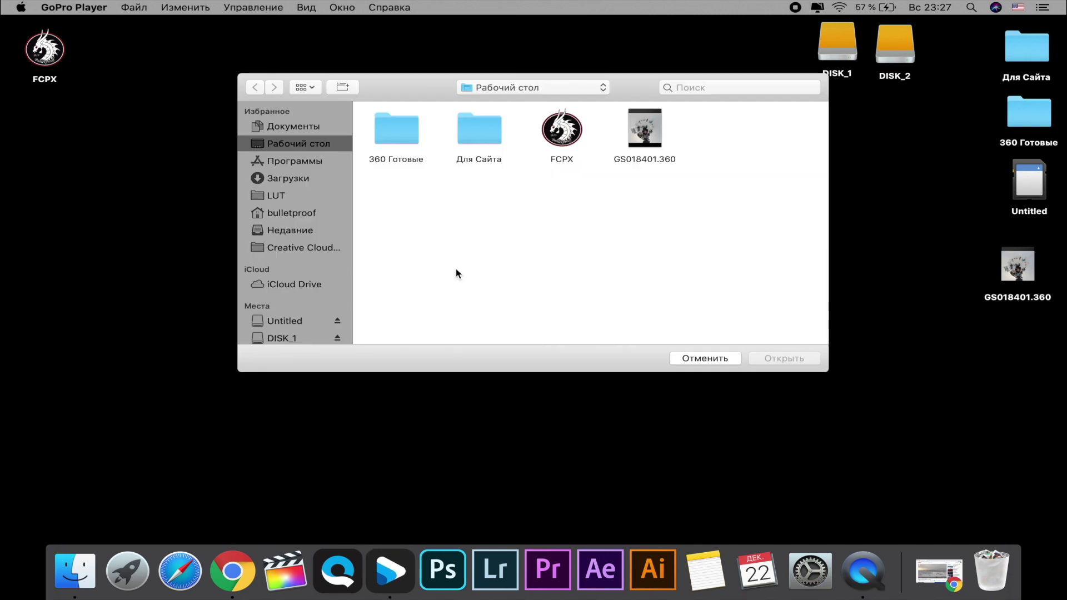
{"action": "double_click", "coordinate": [631, 145]}
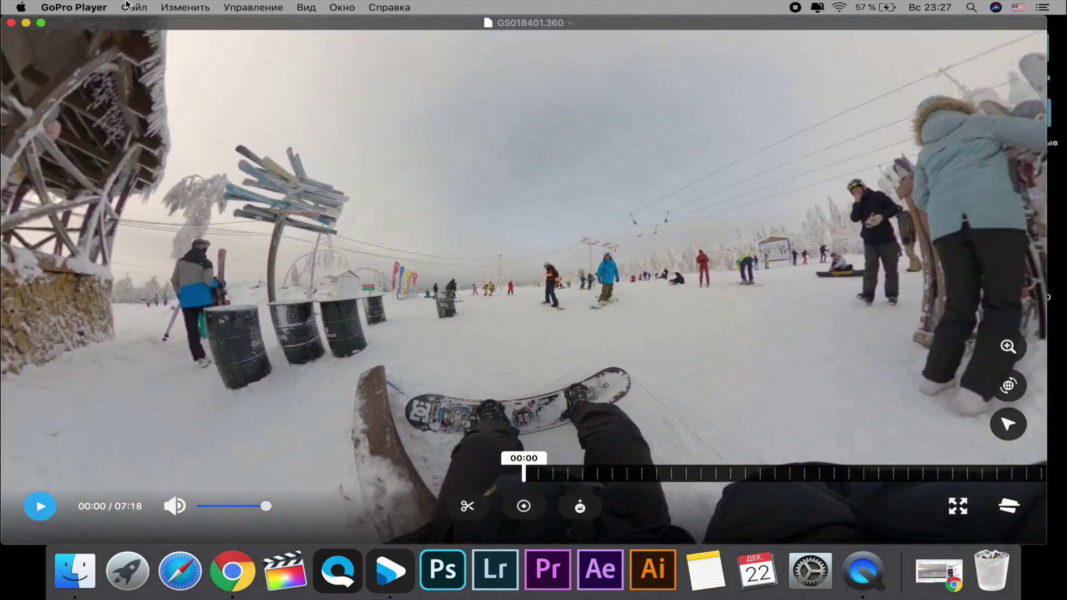
{"action": "left_click", "coordinate": [127, 5]}
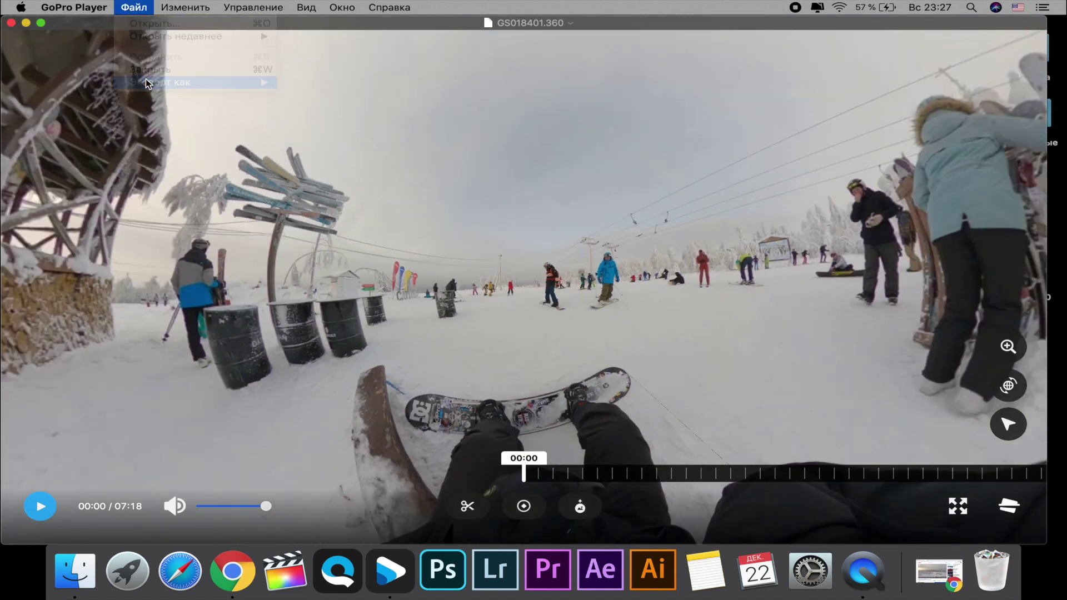
{"action": "left_click", "coordinate": [146, 3]}
{"action": "mouse_move", "coordinate": [158, 86]}
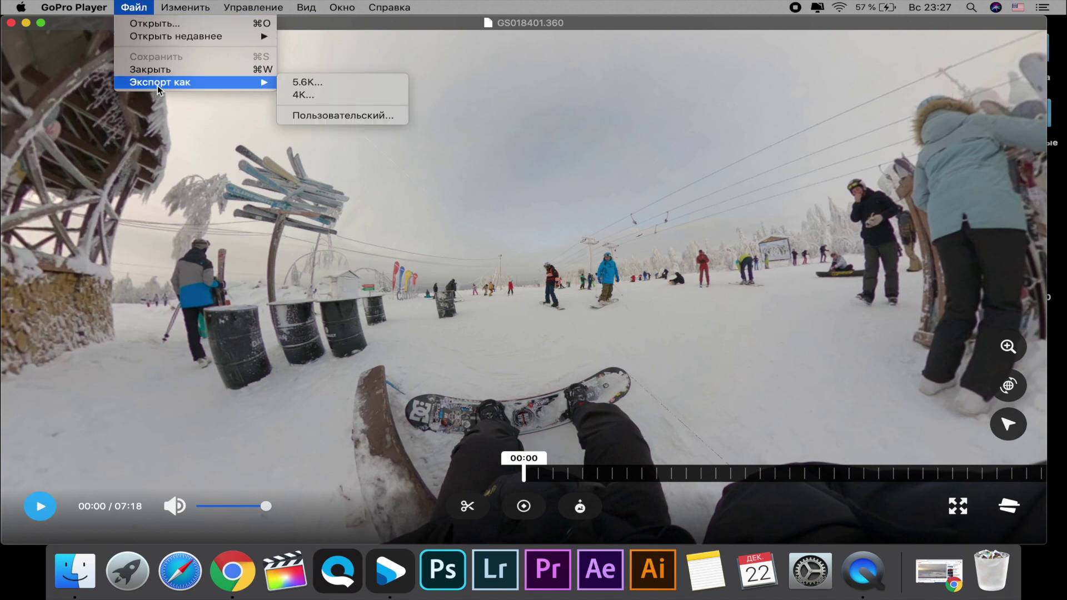
{"action": "left_click", "coordinate": [300, 95]}
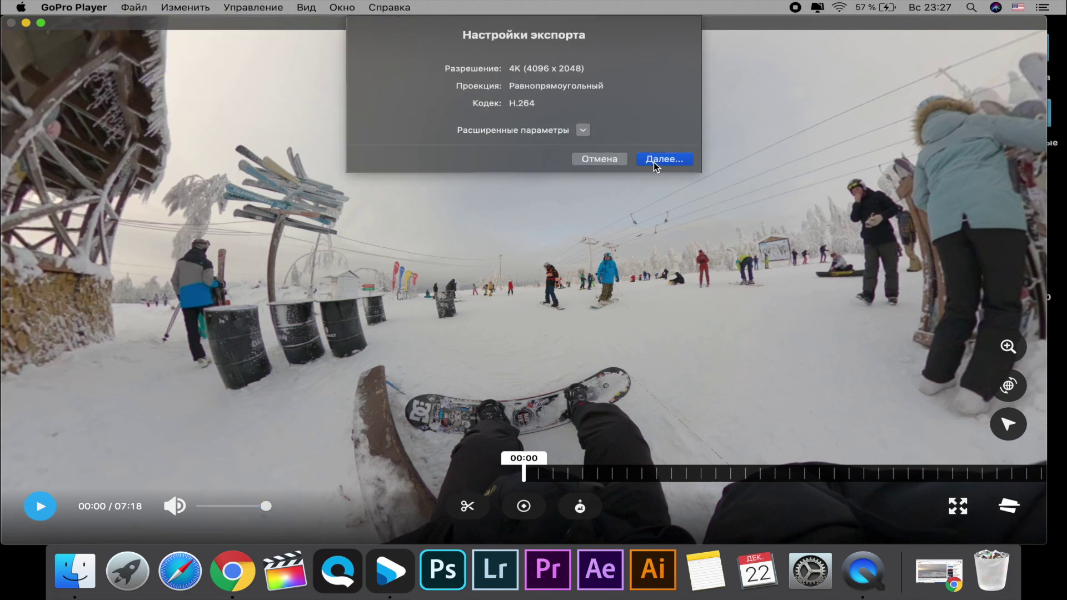
Step: In the advanced export options, compare 5.6K, 4K and custom resolutions, ending on 5.6K
{"action": "left_click", "coordinate": [582, 131]}
{"action": "left_click", "coordinate": [302, 189]}
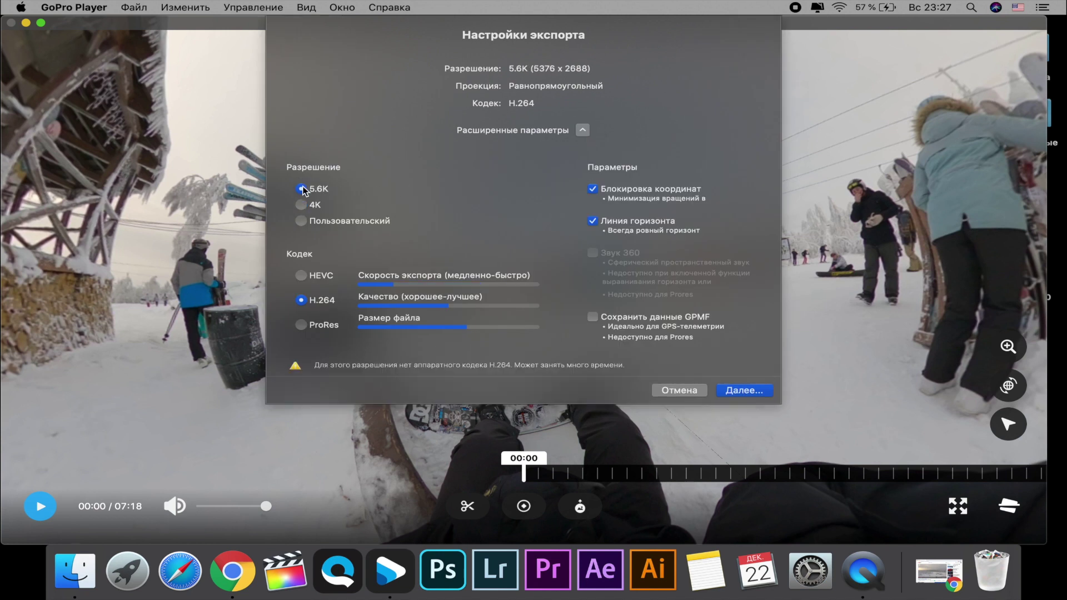
{"action": "left_click", "coordinate": [301, 206]}
{"action": "left_click", "coordinate": [301, 221]}
{"action": "left_click", "coordinate": [302, 190]}
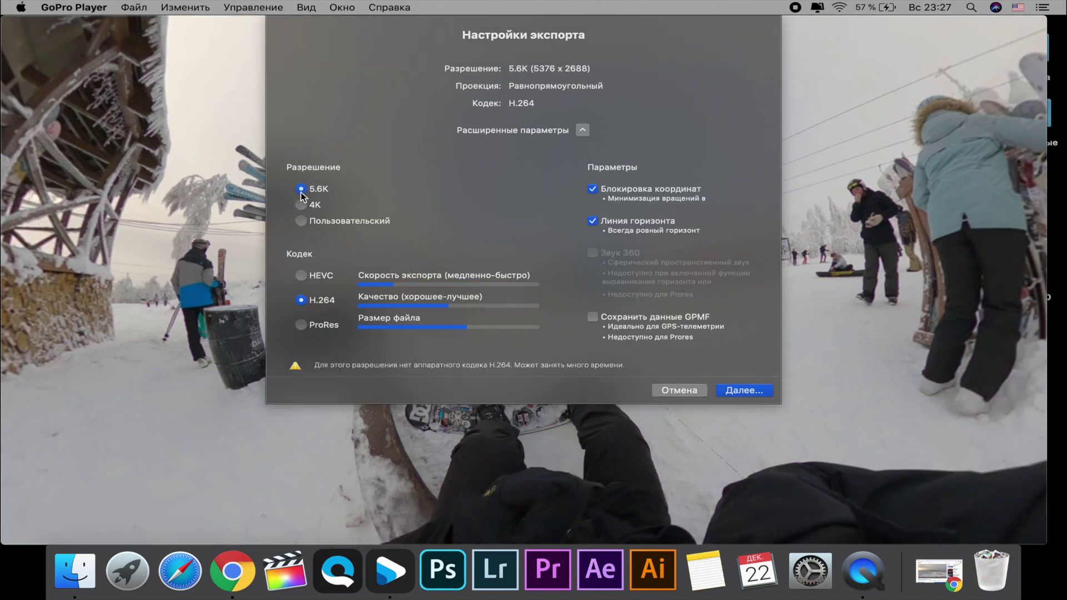
Step: Try the HEVC, H.264 and ProRes codecs, settle on H.264, then cancel the export
{"action": "left_click", "coordinate": [300, 275]}
{"action": "left_click", "coordinate": [301, 299]}
{"action": "left_click", "coordinate": [301, 325]}
{"action": "left_click", "coordinate": [301, 300]}
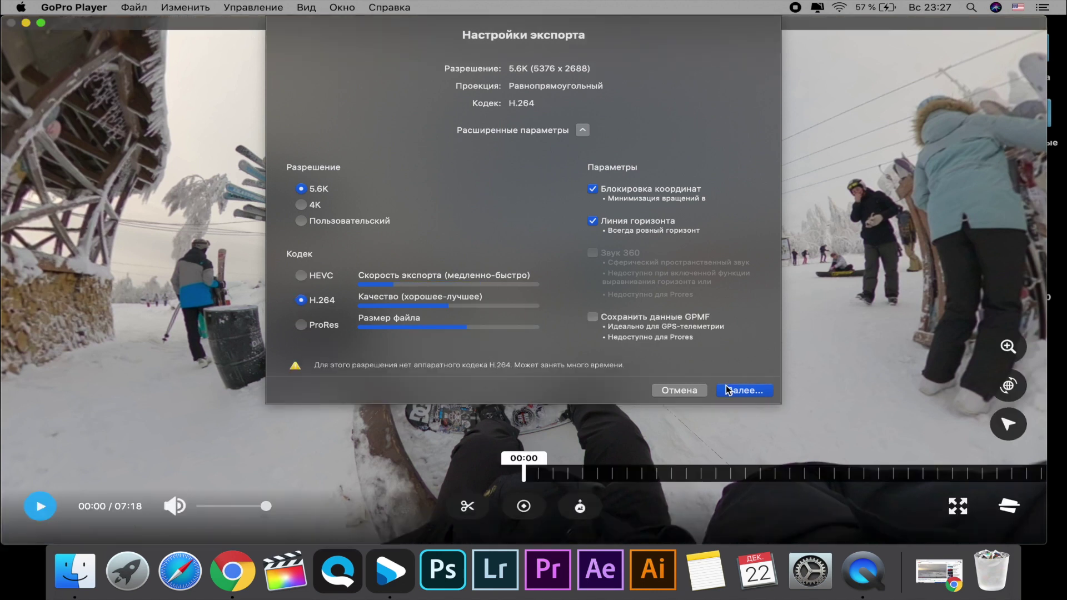
{"action": "left_click", "coordinate": [690, 392]}
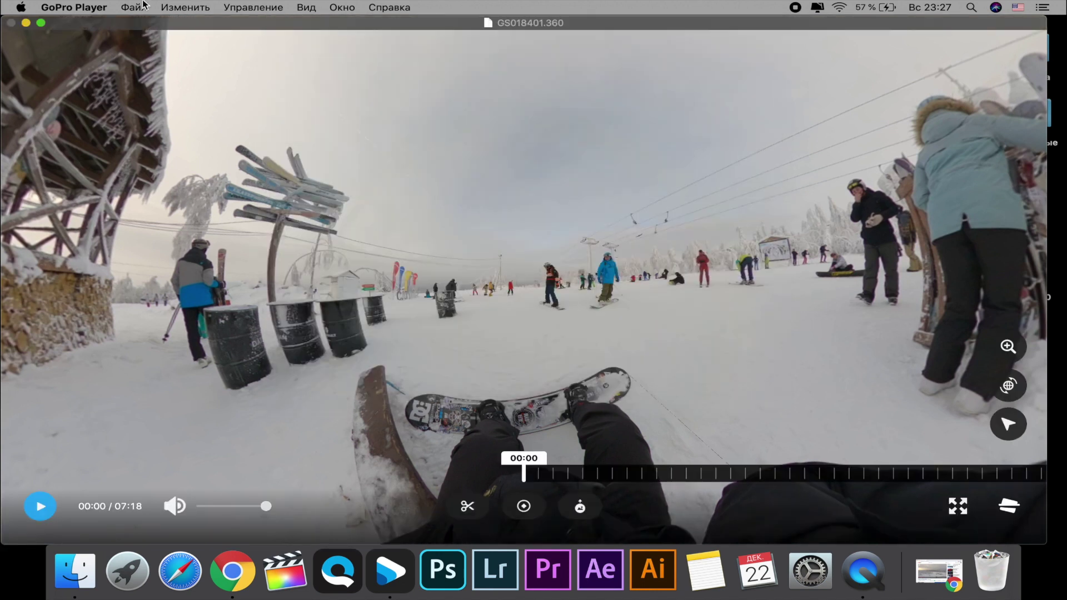
Step: Turn the YouTube 360° view toward the sunset and lift, with GoPro Player and Chrome minimized
{"action": "left_click", "coordinate": [26, 22]}
{"action": "left_click", "coordinate": [232, 570]}
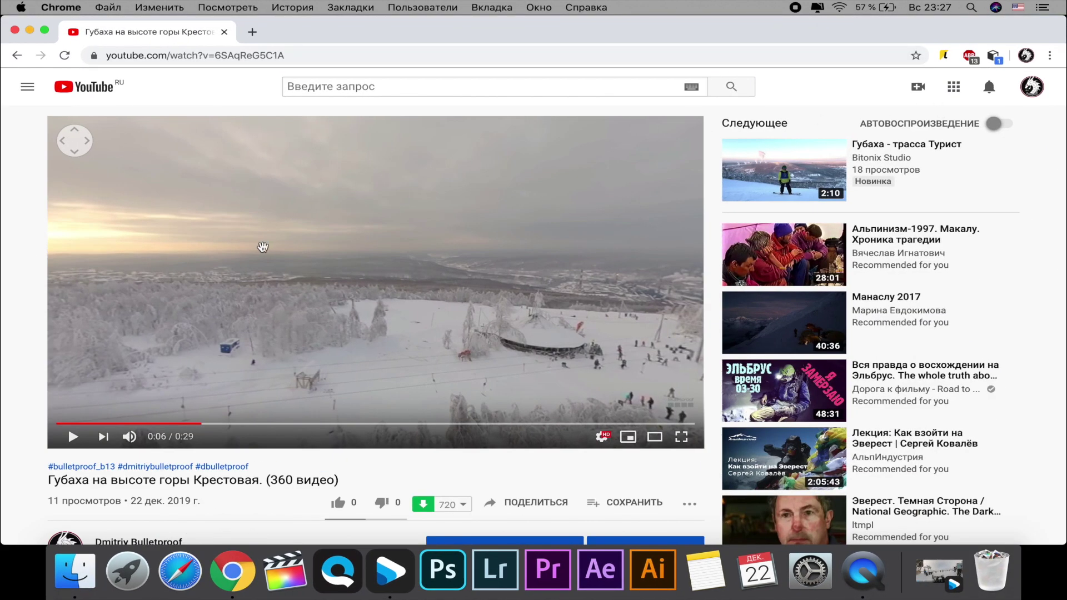
{"action": "mouse_move", "coordinate": [289, 224]}
{"action": "left_mouse_down"}
{"action": "mouse_move", "coordinate": [254, 232]}
{"action": "mouse_move", "coordinate": [253, 202]}
{"action": "left_mouse_up"}
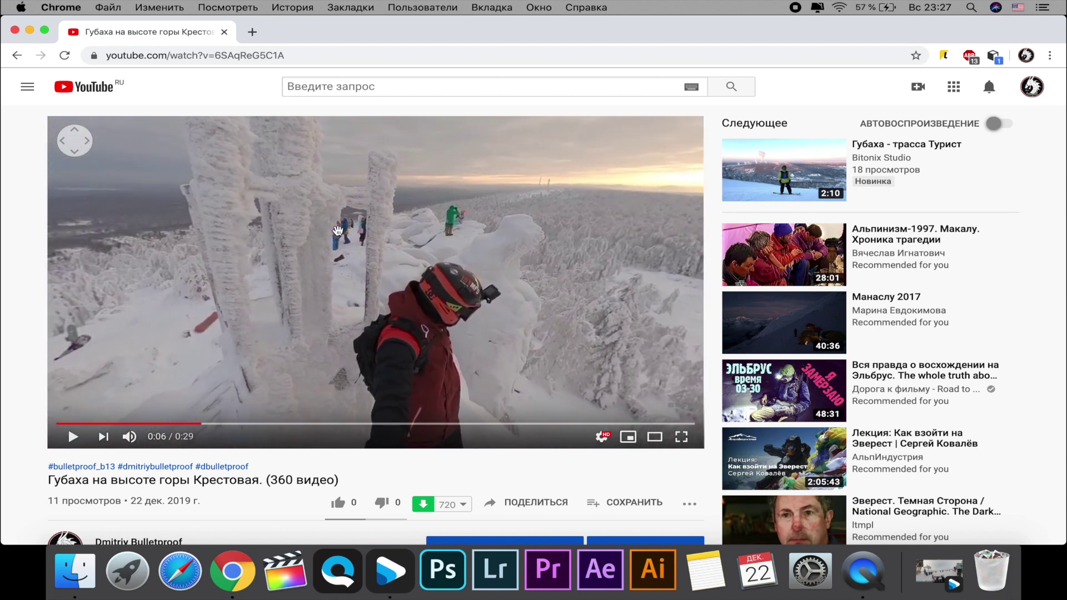
{"action": "left_click", "coordinate": [29, 31]}
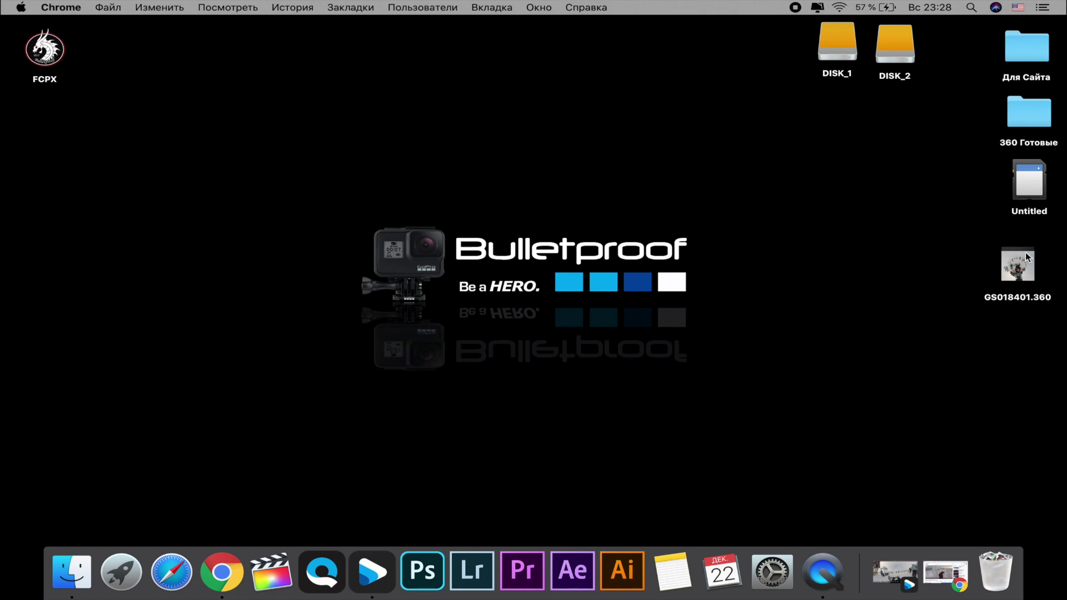
Step: Check the vr.mp4 clips in the 360 Готовые desktop folder, then launch Final Cut Pro
{"action": "left_click", "coordinate": [1005, 279]}
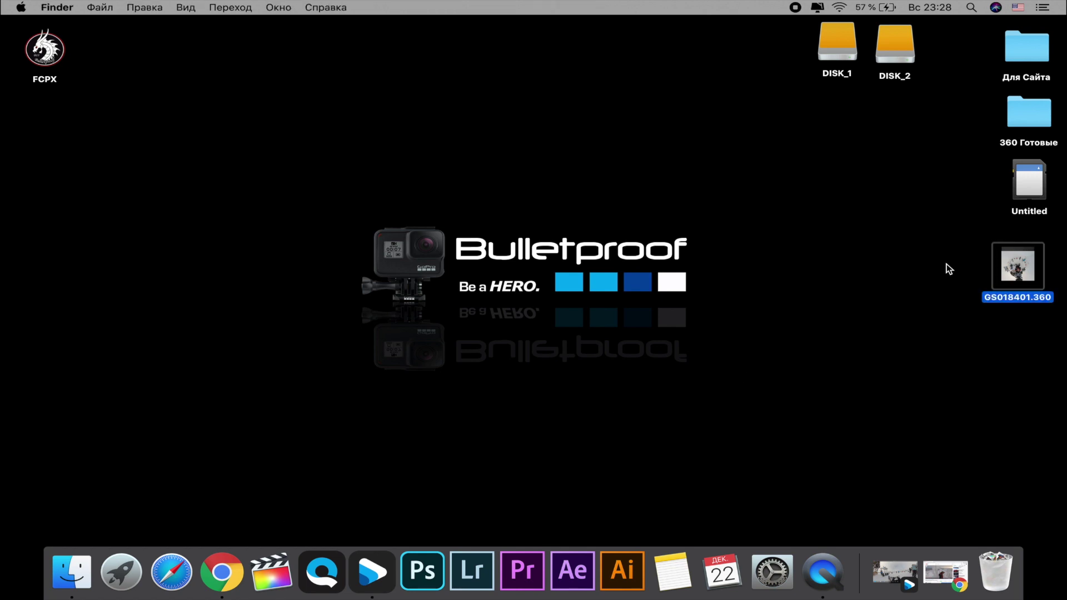
{"action": "left_click", "coordinate": [1027, 123]}
{"action": "double_click", "coordinate": [1026, 124]}
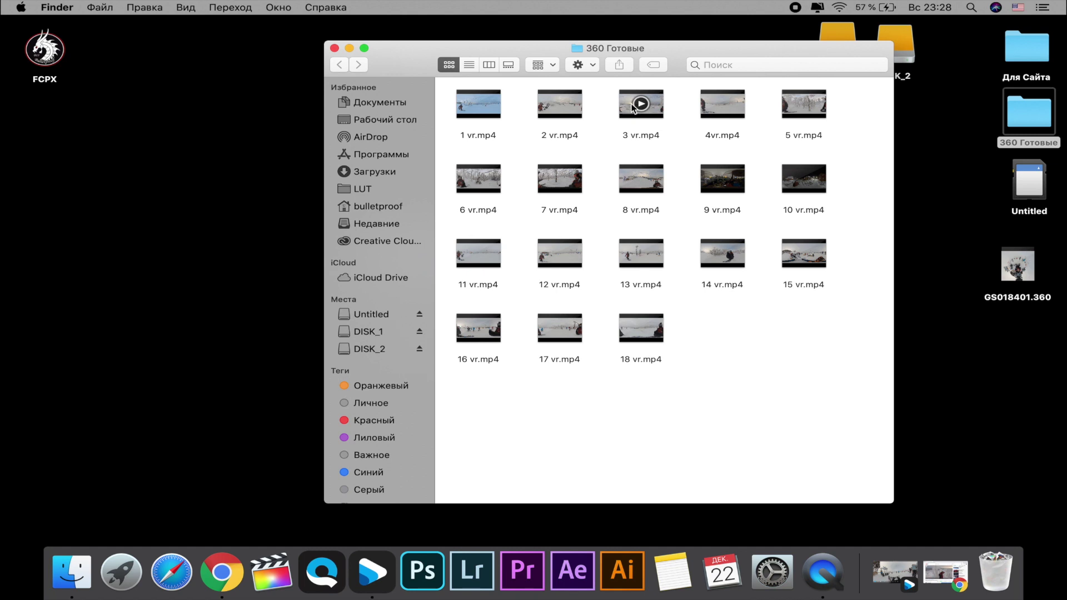
{"action": "left_click", "coordinate": [335, 47]}
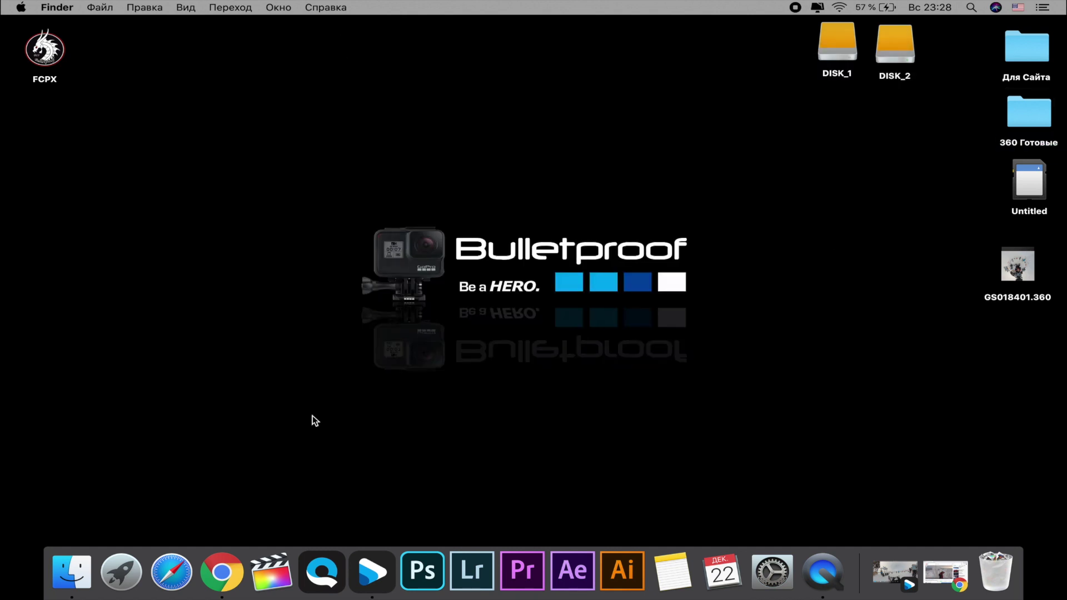
{"action": "left_click", "coordinate": [264, 587]}
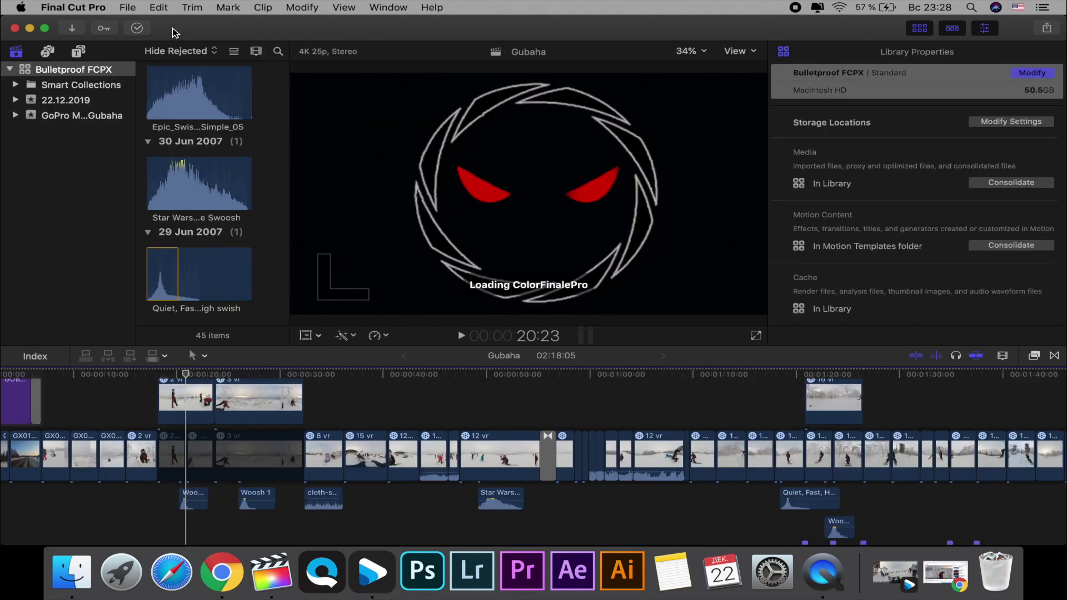
Step: Create a new Final Cut Pro project with a 360° video format
{"action": "left_click", "coordinate": [127, 8]}
{"action": "mouse_move", "coordinate": [137, 27]}
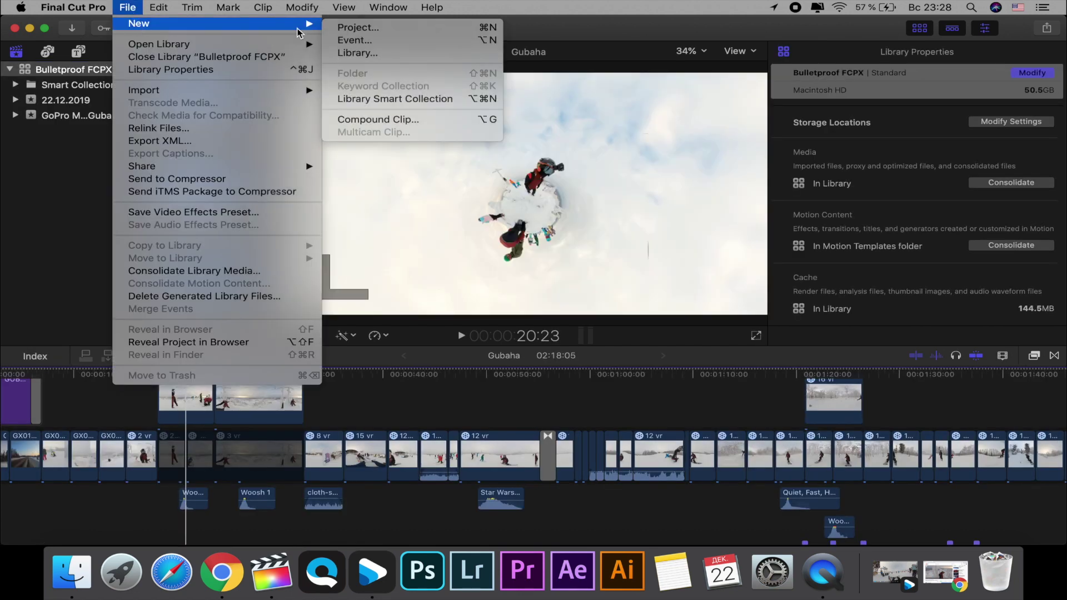
{"action": "left_click", "coordinate": [339, 29]}
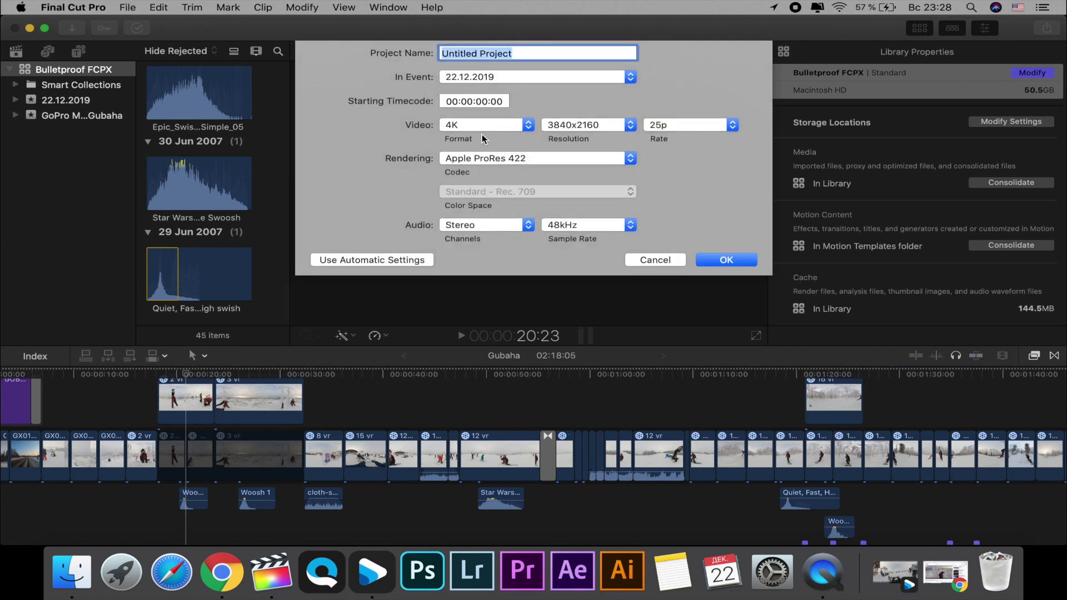
{"action": "left_click", "coordinate": [486, 124]}
{"action": "left_click", "coordinate": [483, 148]}
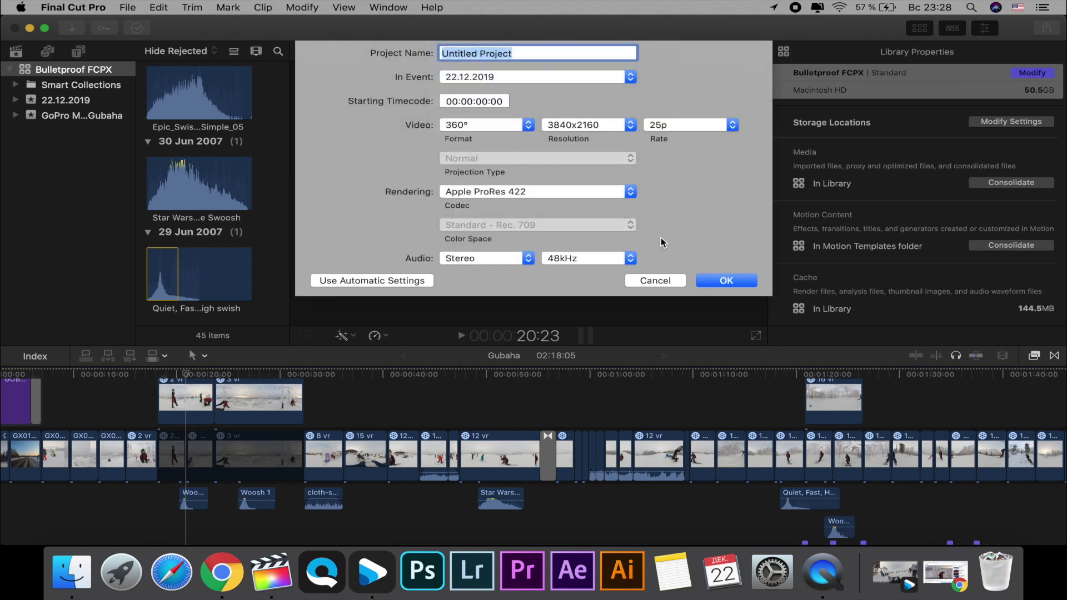
{"action": "left_click", "coordinate": [715, 293]}
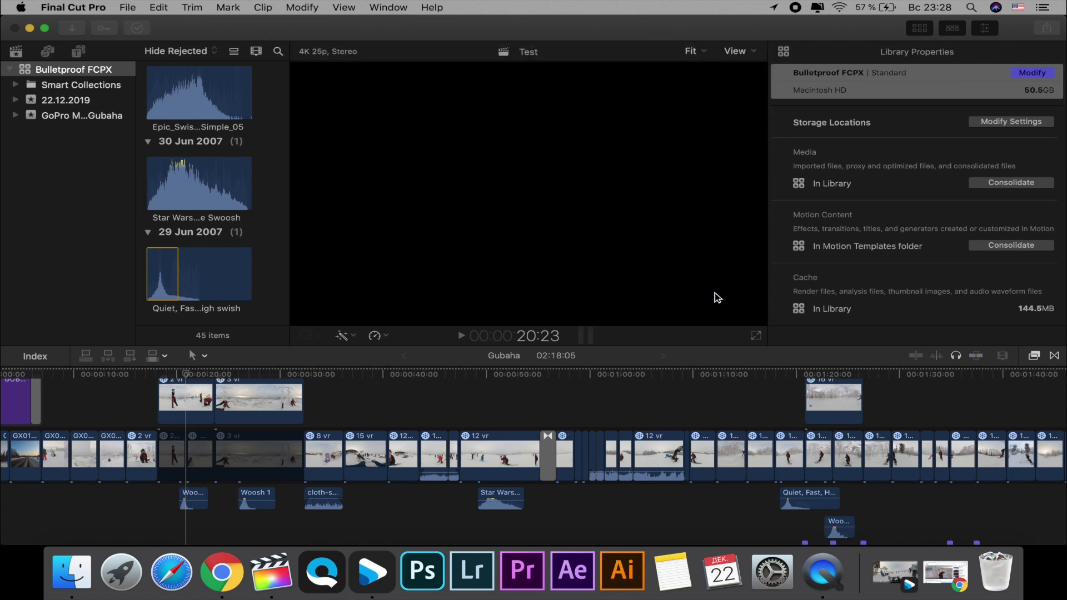
Step: Drag 3 vr.mp4 from Desktop > 360 Готовые into the project timeline and return to Final Cut Pro
{"action": "left_click", "coordinate": [72, 572]}
{"action": "left_click", "coordinate": [399, 123]}
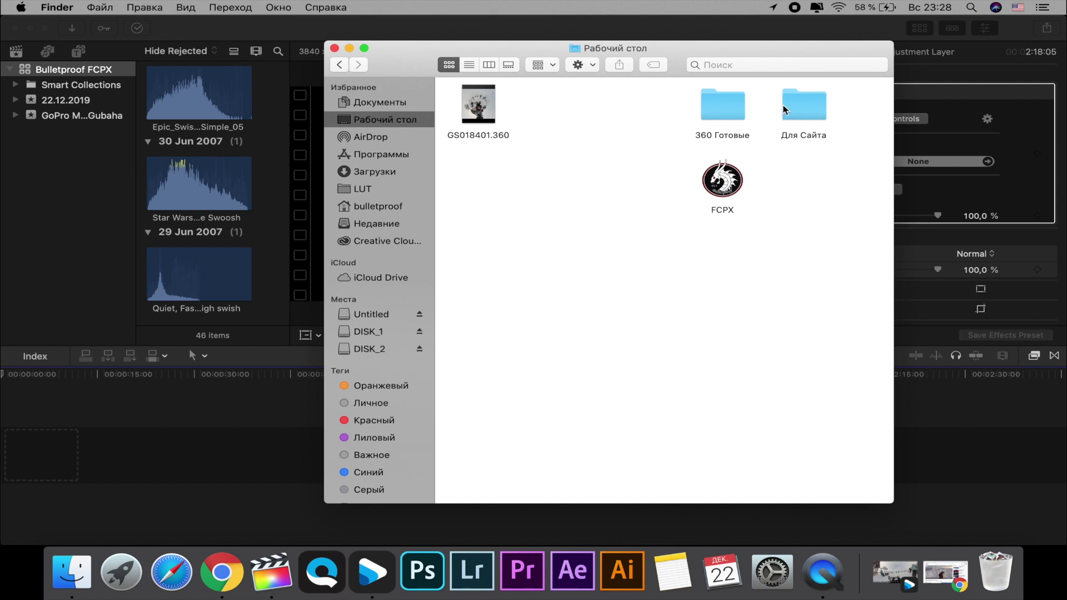
{"action": "double_click", "coordinate": [732, 116]}
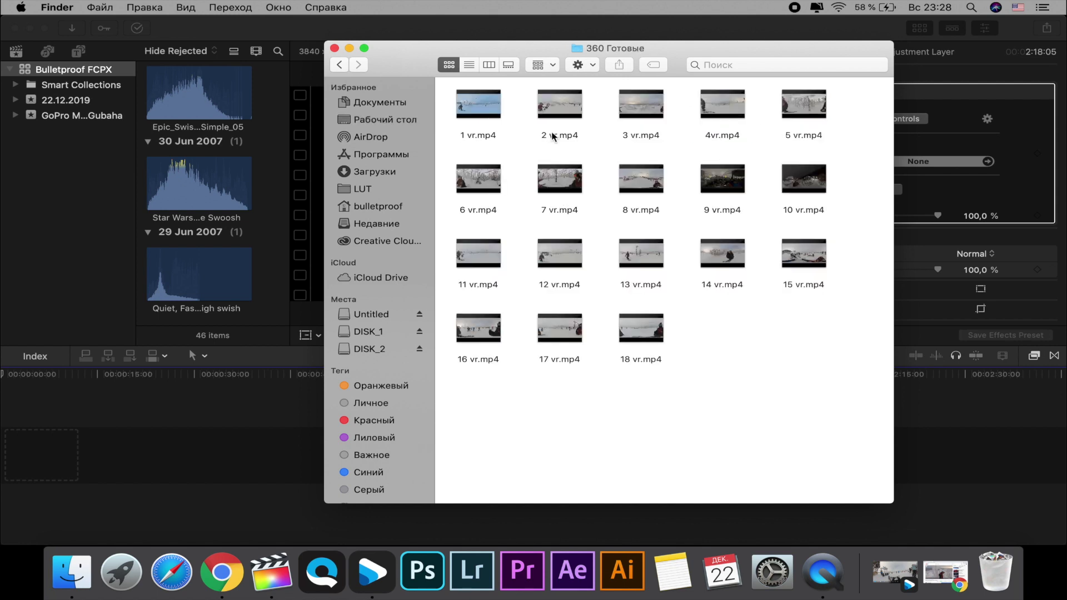
{"action": "left_click", "coordinate": [625, 113]}
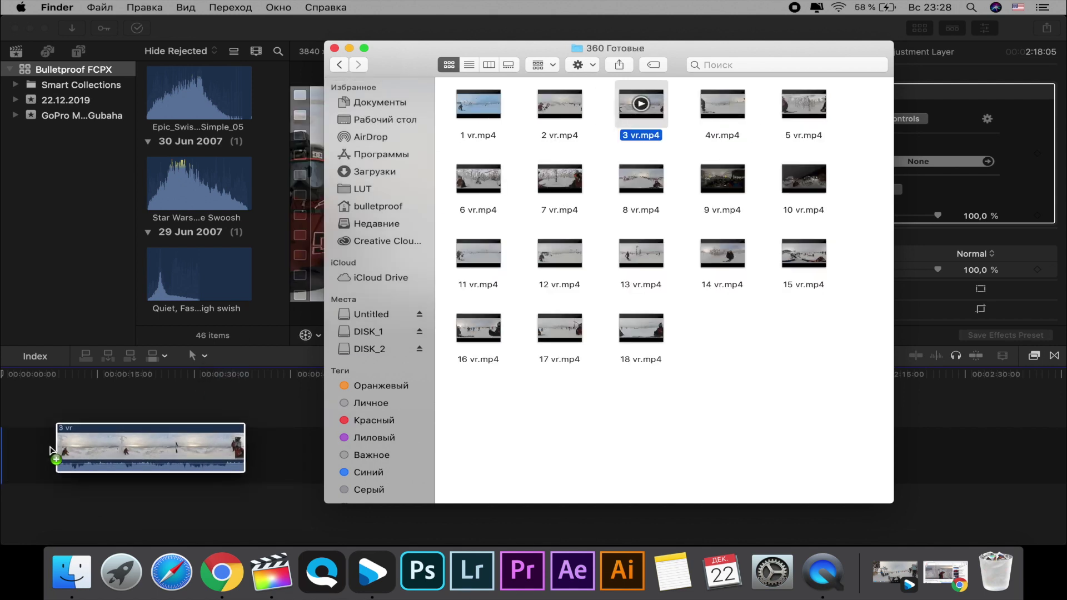
{"action": "left_click_drag", "start_coordinate": [624, 114], "coordinate": [100, 453]}
{"action": "left_click", "coordinate": [334, 48]}
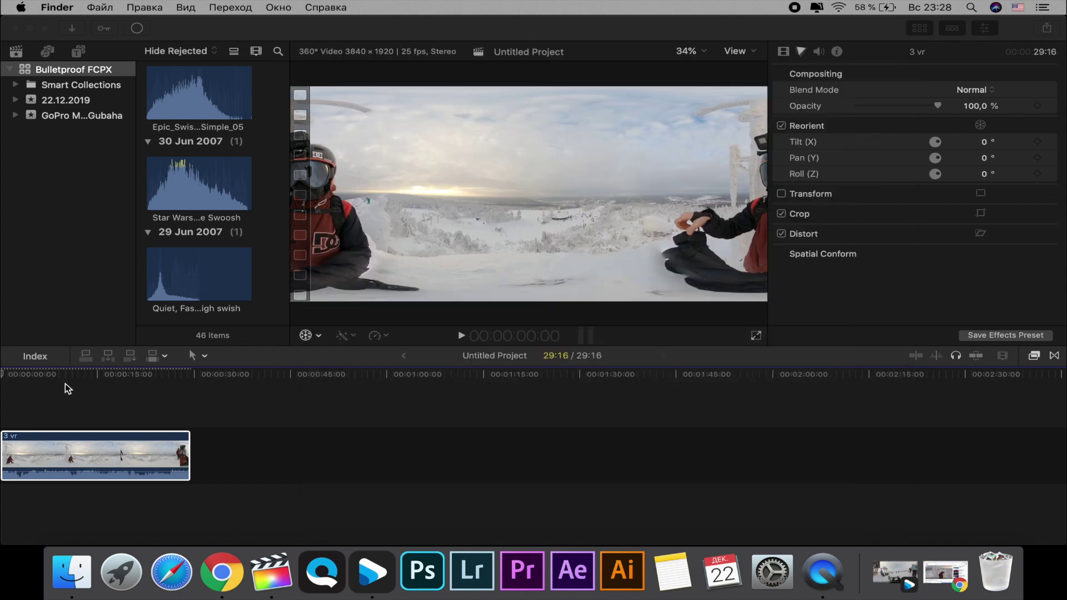
{"action": "left_click", "coordinate": [24, 417]}
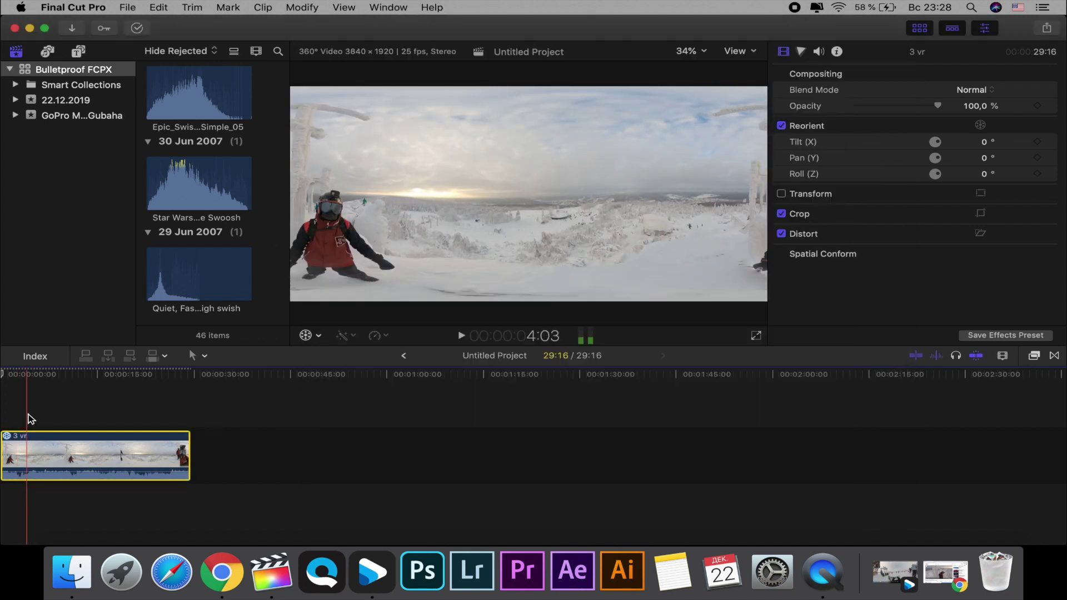
Step: Show the 360° Viewer beside the main viewer and turn on the horizon overlay
{"action": "key", "text": "XF86AudioRaiseVolume"}
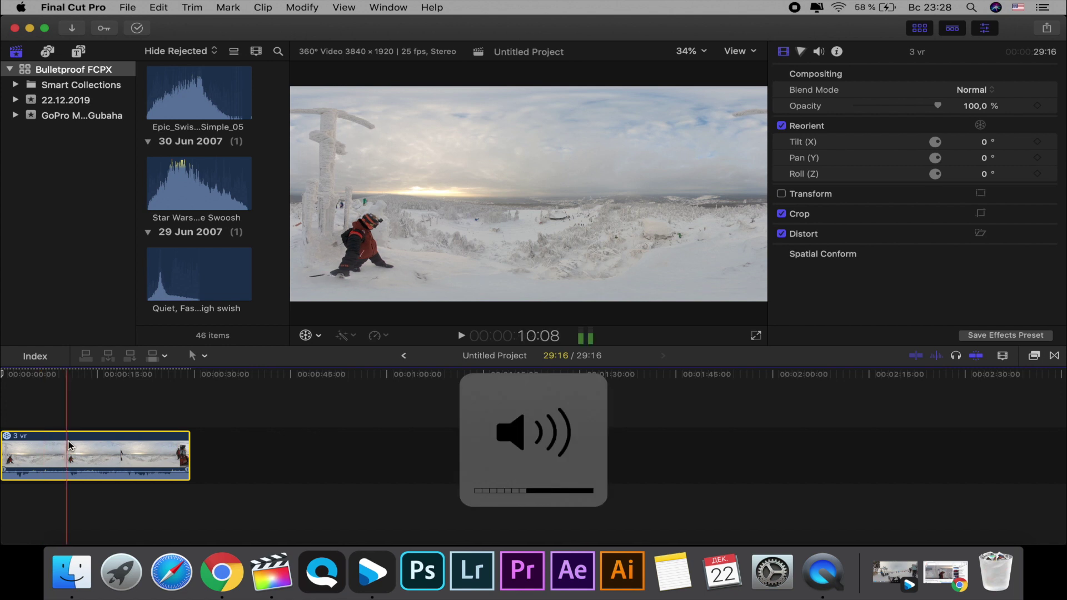
{"action": "left_click", "coordinate": [754, 51]}
{"action": "left_click", "coordinate": [757, 101]}
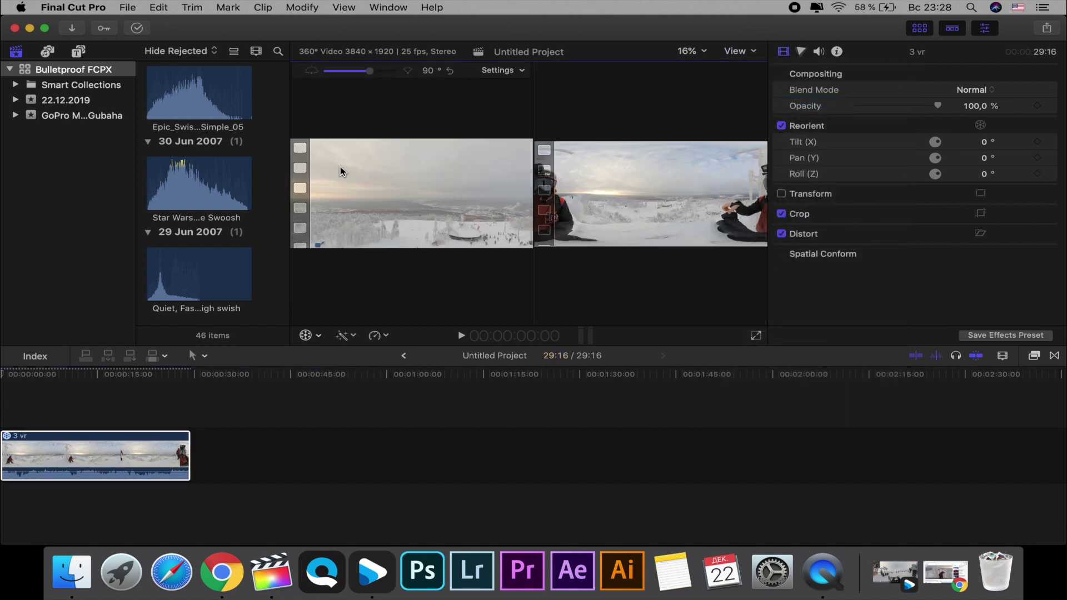
{"action": "left_click", "coordinate": [751, 53]}
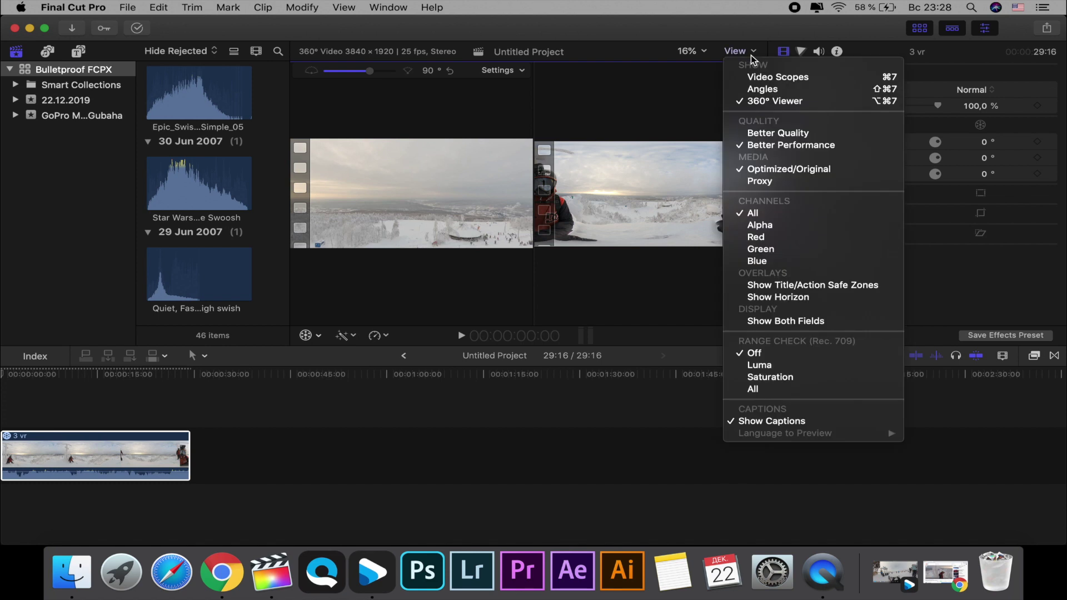
{"action": "left_click", "coordinate": [756, 297]}
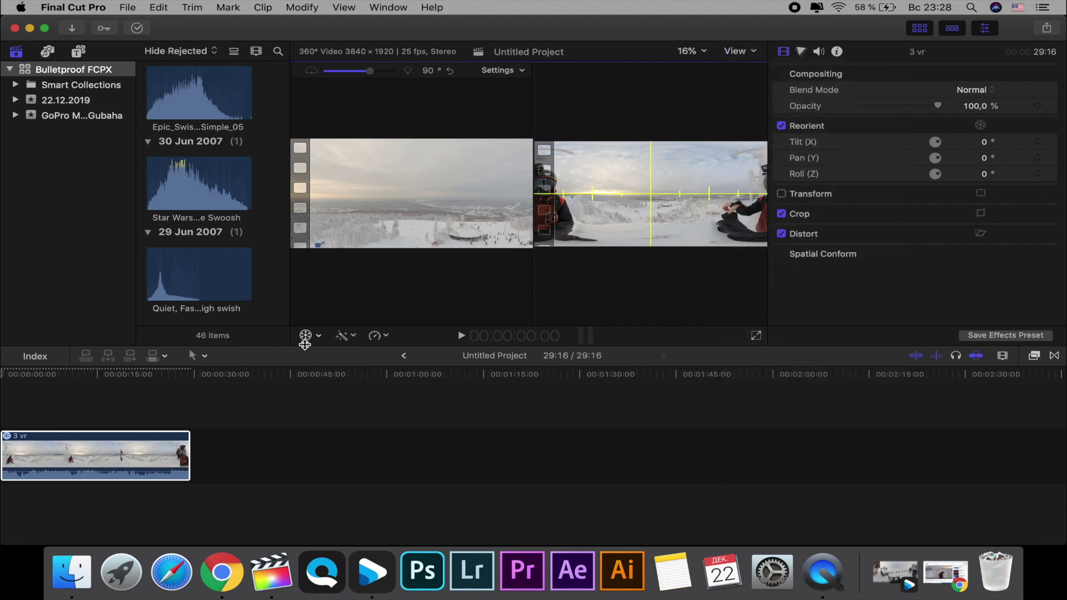
Step: Reorient and explore the clip, set a 122° field of view, then reset Tilt, Pan and Roll to 0°
{"action": "left_click", "coordinate": [980, 126]}
{"action": "mouse_move", "coordinate": [626, 180]}
{"action": "left_mouse_down"}
{"action": "mouse_move", "coordinate": [675, 175]}
{"action": "mouse_move", "coordinate": [593, 179]}
{"action": "left_mouse_up"}
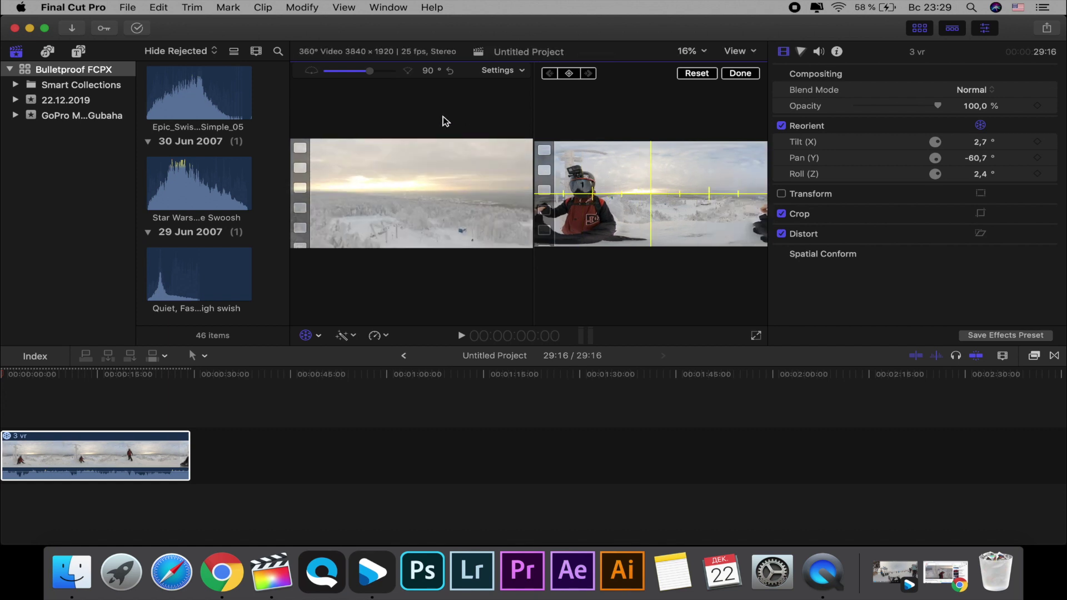
{"action": "left_click_drag", "start_coordinate": [370, 71], "coordinate": [366, 72]}
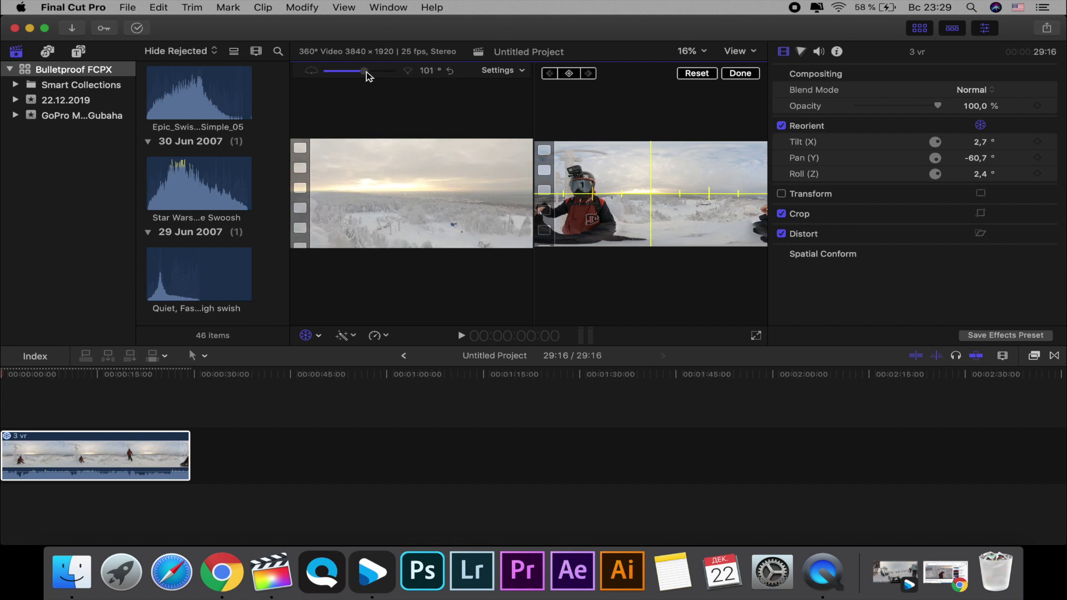
{"action": "left_click_drag", "start_coordinate": [366, 72], "coordinate": [335, 72]}
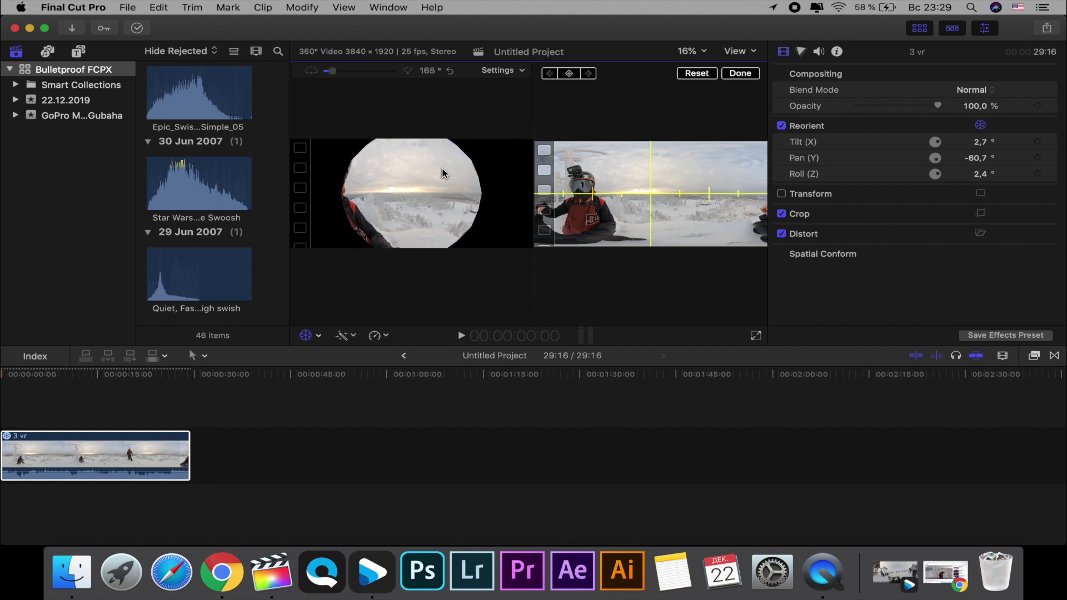
{"action": "mouse_move", "coordinate": [613, 186]}
{"action": "left_mouse_down"}
{"action": "mouse_move", "coordinate": [706, 182]}
{"action": "mouse_move", "coordinate": [624, 182]}
{"action": "mouse_move", "coordinate": [663, 180]}
{"action": "left_mouse_up"}
{"action": "left_click_drag", "start_coordinate": [336, 77], "coordinate": [356, 77]}
{"action": "left_click", "coordinate": [696, 74]}
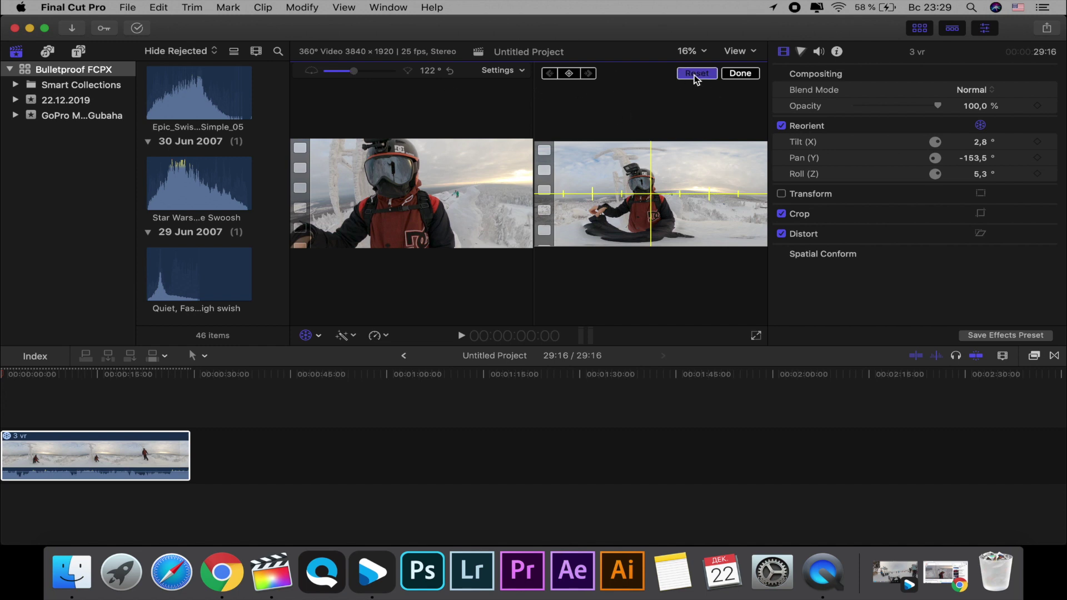
{"action": "left_click", "coordinate": [138, 408]}
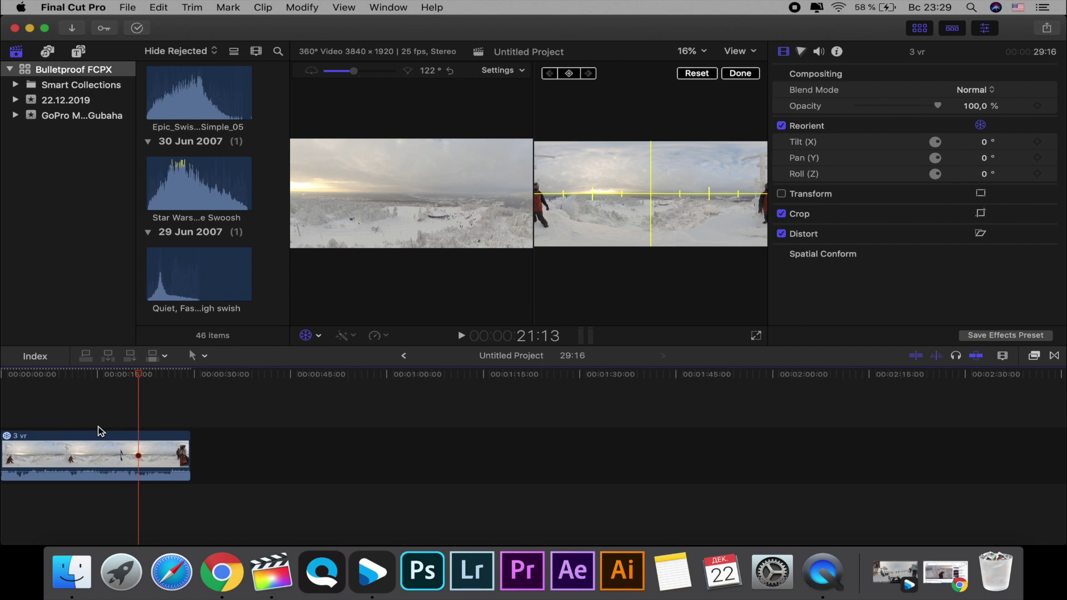
Step: Create Untitled Project 1 as a 4K project at 3840x2160, 25p
{"action": "left_click", "coordinate": [142, 7]}
{"action": "mouse_move", "coordinate": [139, 26]}
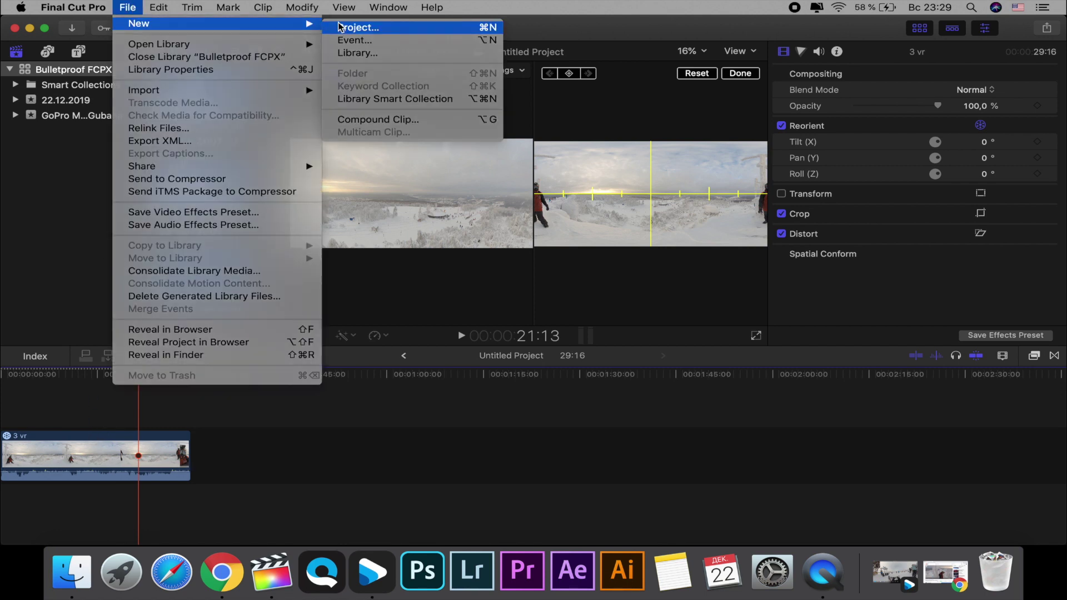
{"action": "left_click", "coordinate": [339, 25]}
{"action": "left_click", "coordinate": [484, 124]}
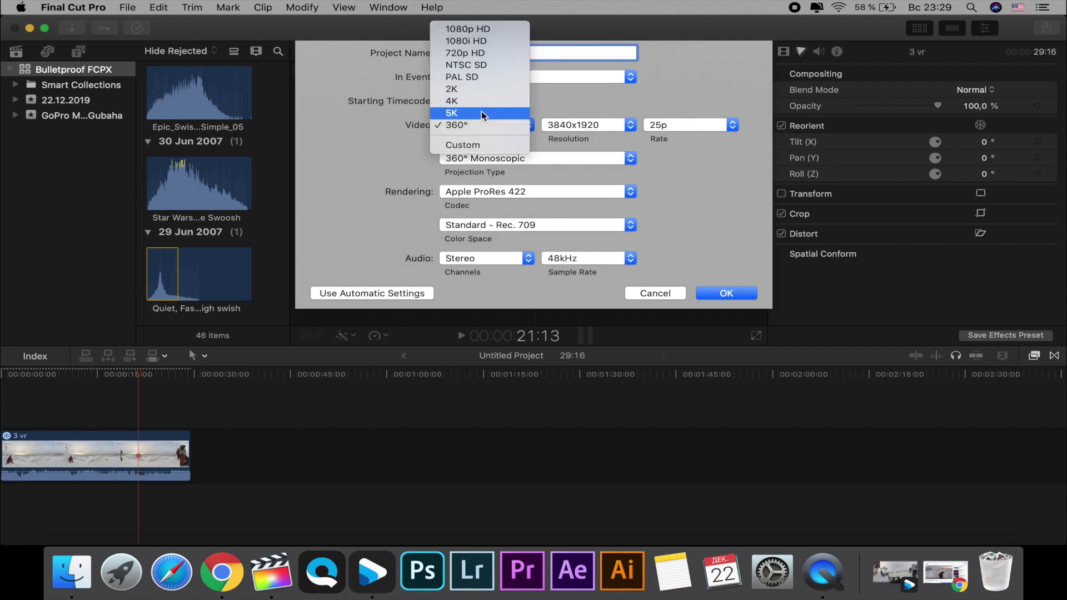
{"action": "left_click", "coordinate": [479, 102]}
{"action": "left_click", "coordinate": [713, 257]}
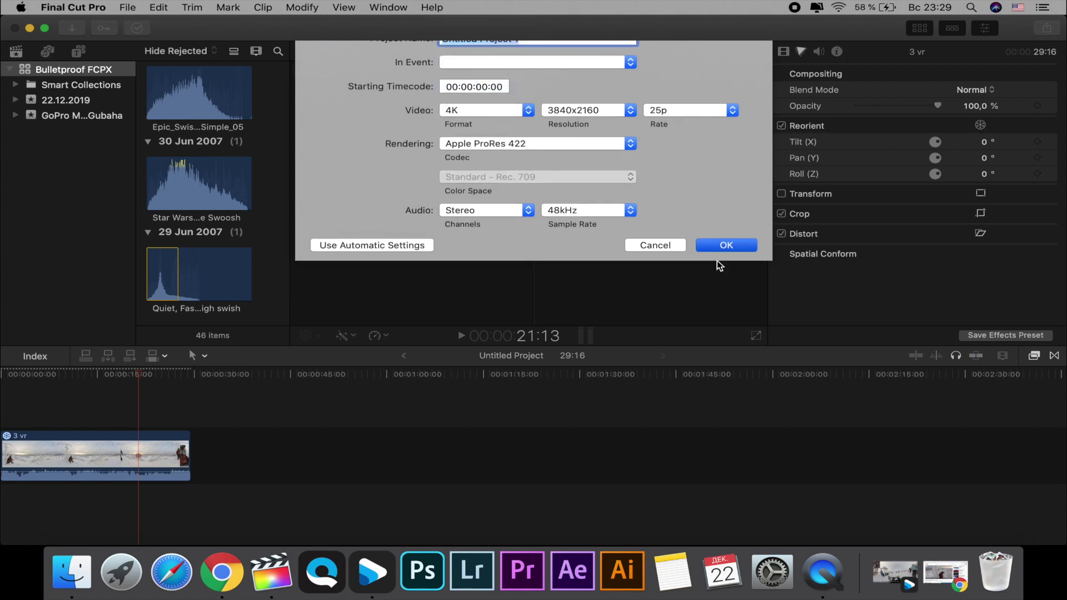
Step: Drag 3 vr.mp4 from Desktop > 360 Готовые into the Untitled Project 1 timeline and close Finder
{"action": "left_click", "coordinate": [78, 565]}
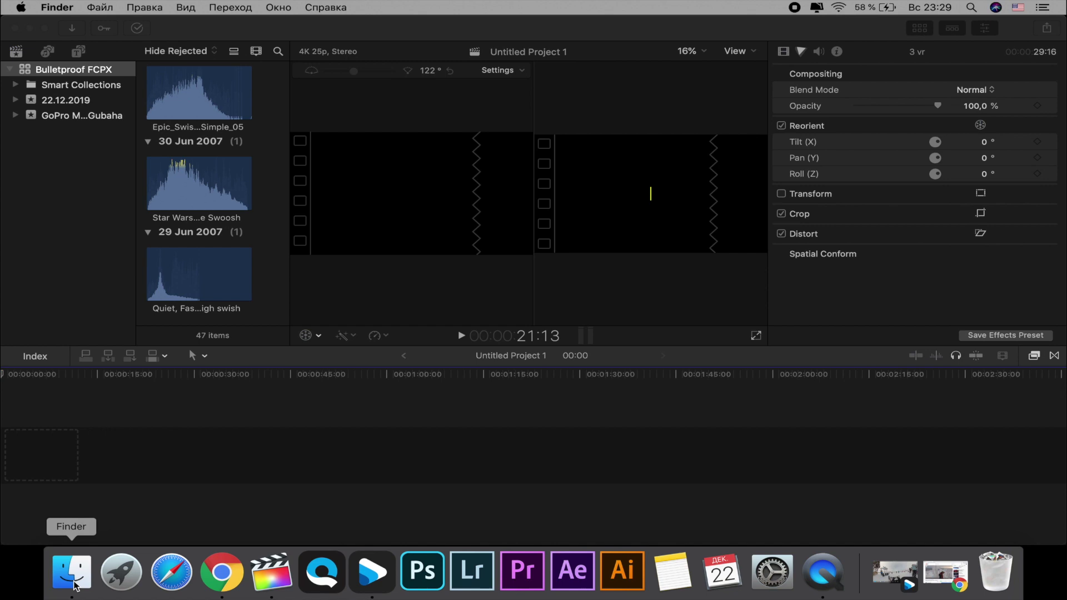
{"action": "left_click", "coordinate": [389, 118]}
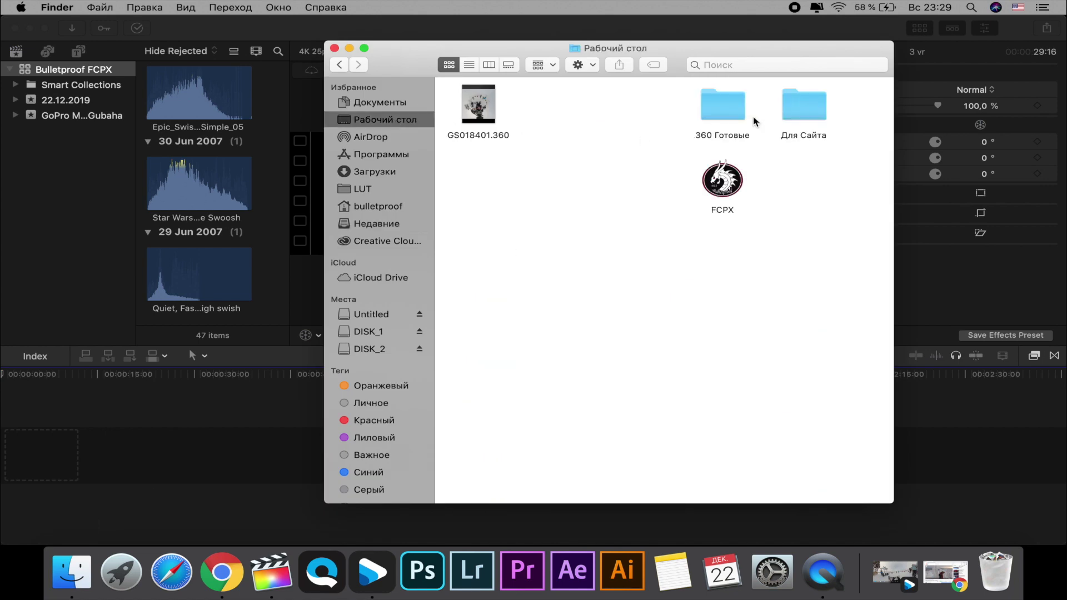
{"action": "double_click", "coordinate": [722, 104]}
{"action": "left_click_drag", "start_coordinate": [626, 134], "coordinate": [133, 450]}
{"action": "key", "text": "super+w"}
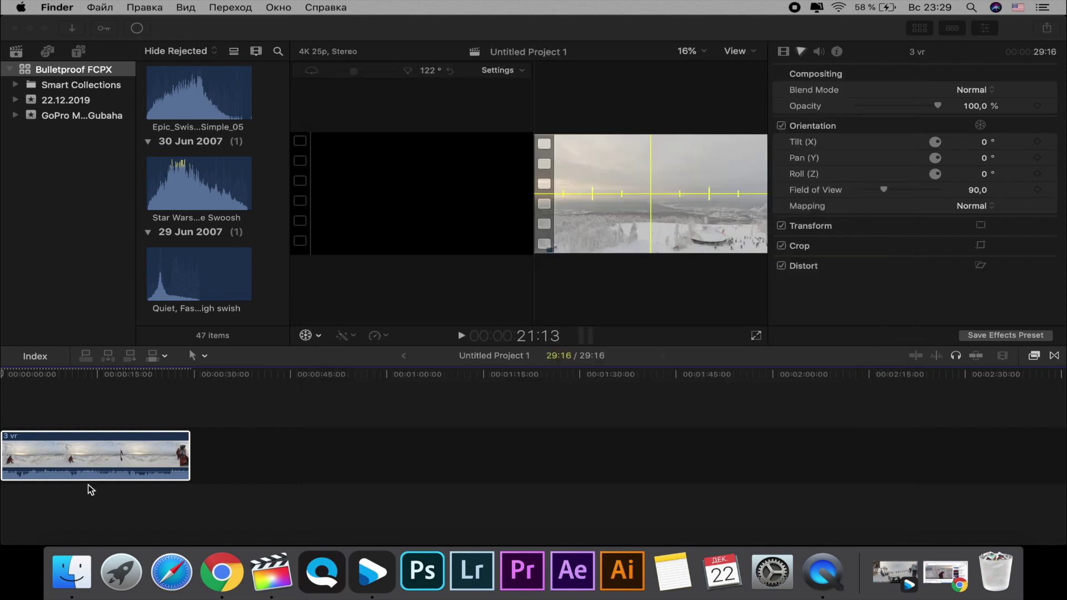
{"action": "left_click", "coordinate": [47, 402]}
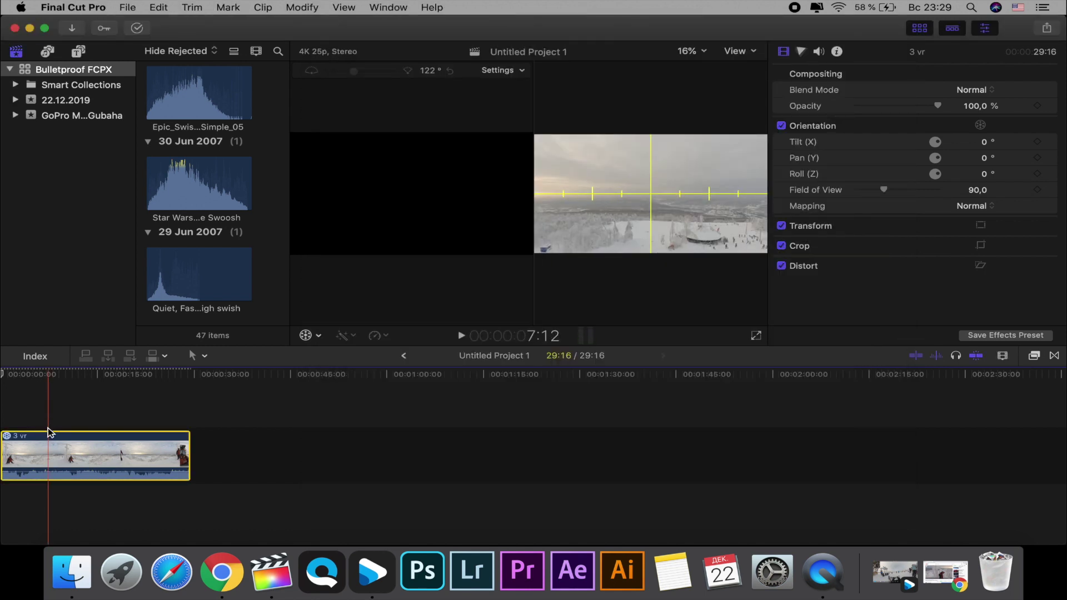
Step: Hide the 360° Viewer and horizon overlay, then select the clip with the playhead at 12:22
{"action": "left_click", "coordinate": [736, 51]}
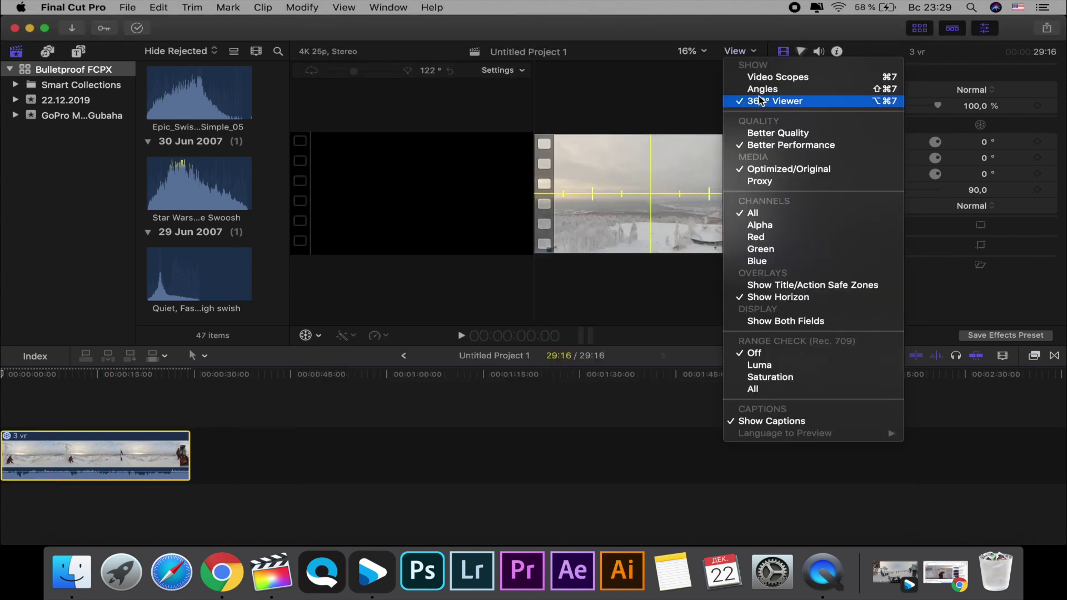
{"action": "left_click", "coordinate": [759, 102]}
{"action": "left_click", "coordinate": [755, 52]}
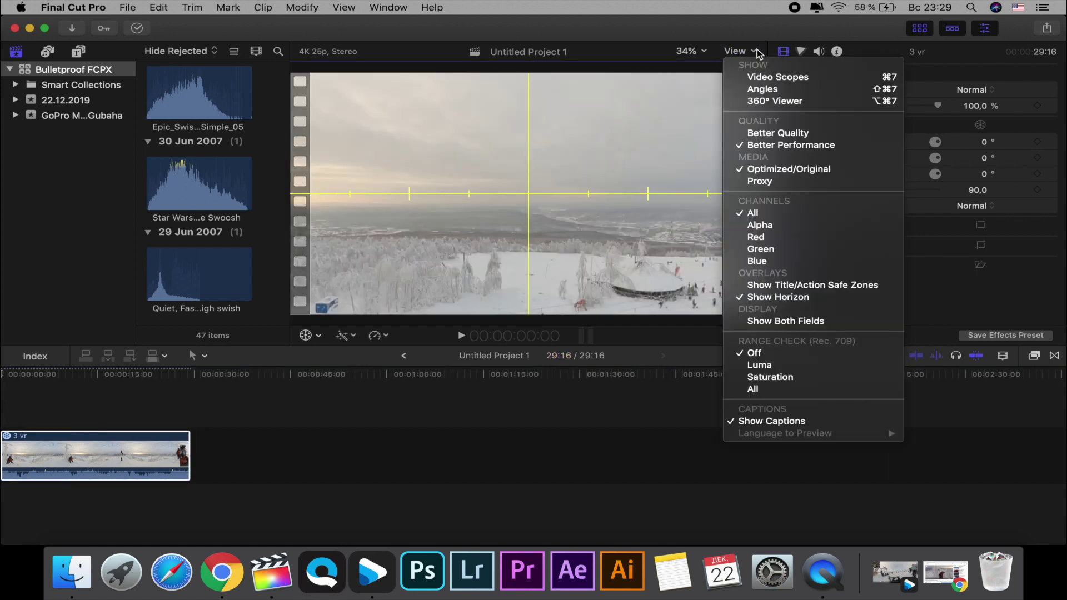
{"action": "left_click", "coordinate": [751, 296]}
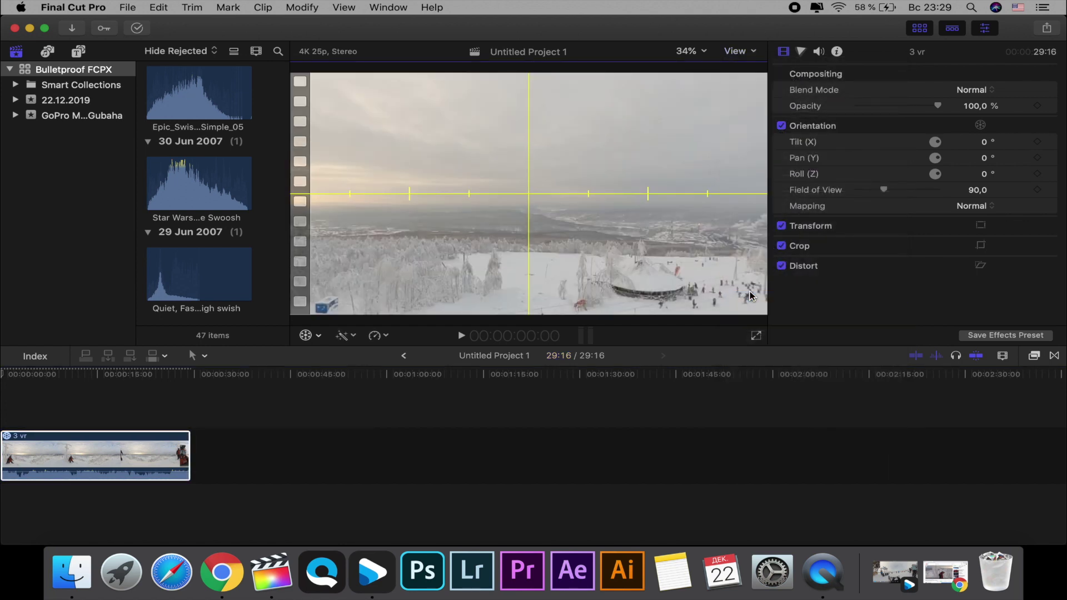
{"action": "left_click", "coordinate": [84, 409]}
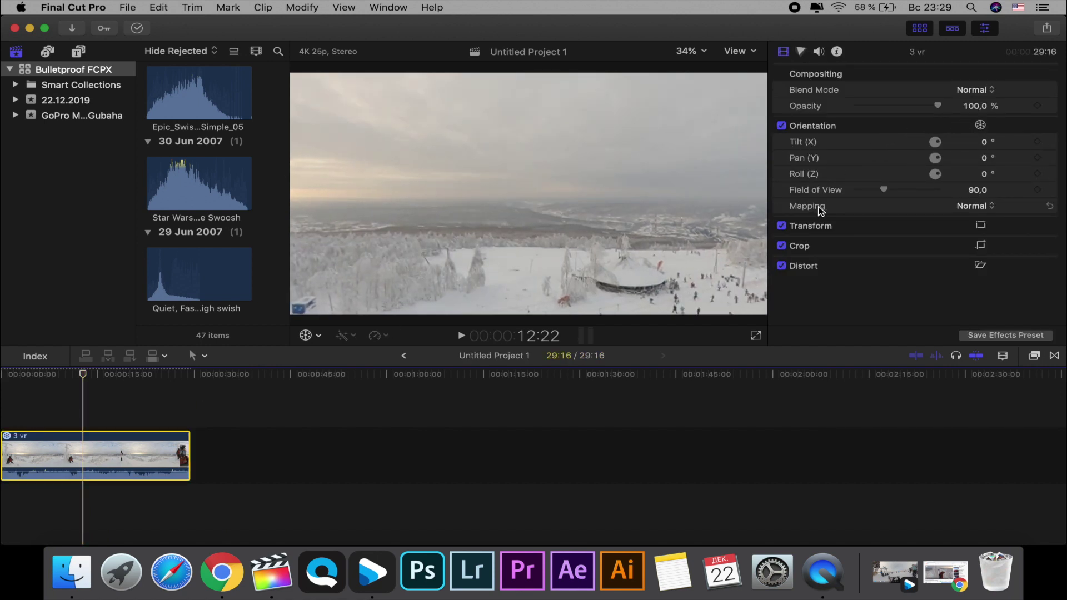
Step: Map the 3 vr ski clip's projection as a Tiny Planet and reselect it
{"action": "left_click", "coordinate": [963, 208]}
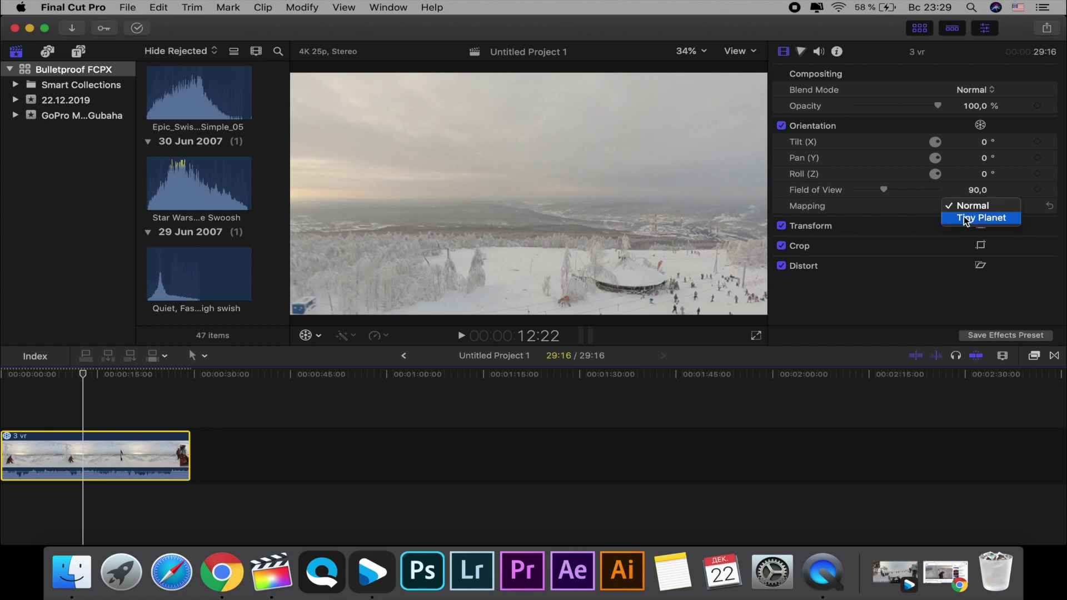
{"action": "left_click", "coordinate": [965, 218]}
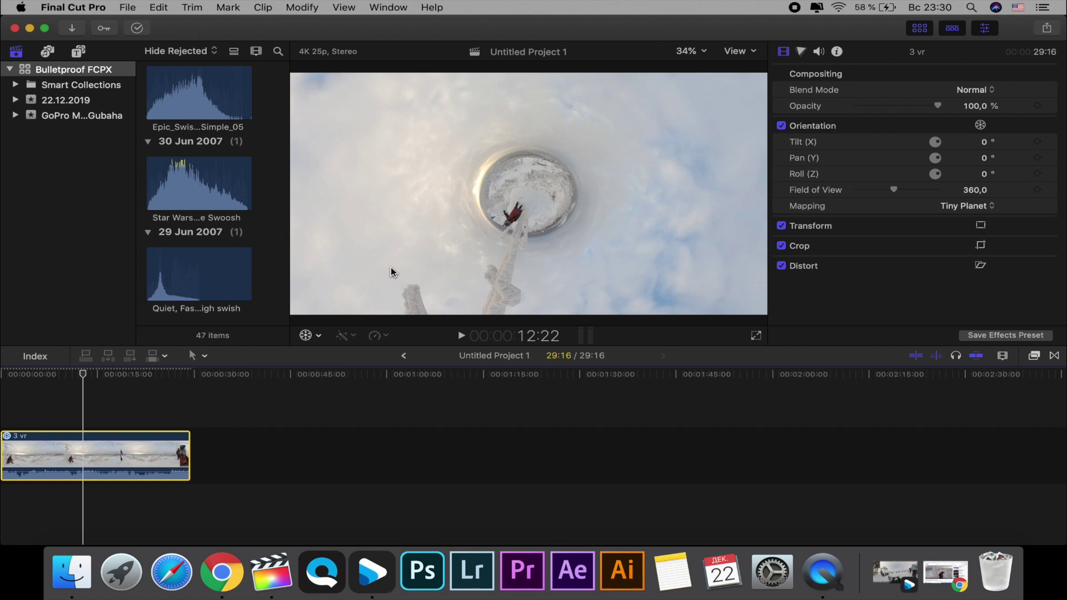
{"action": "left_click", "coordinate": [87, 421]}
{"action": "left_click", "coordinate": [83, 450]}
Step: Try different Tilt and Field of View values, then reset orientation to 0° and 360
{"action": "left_click", "coordinate": [980, 125]}
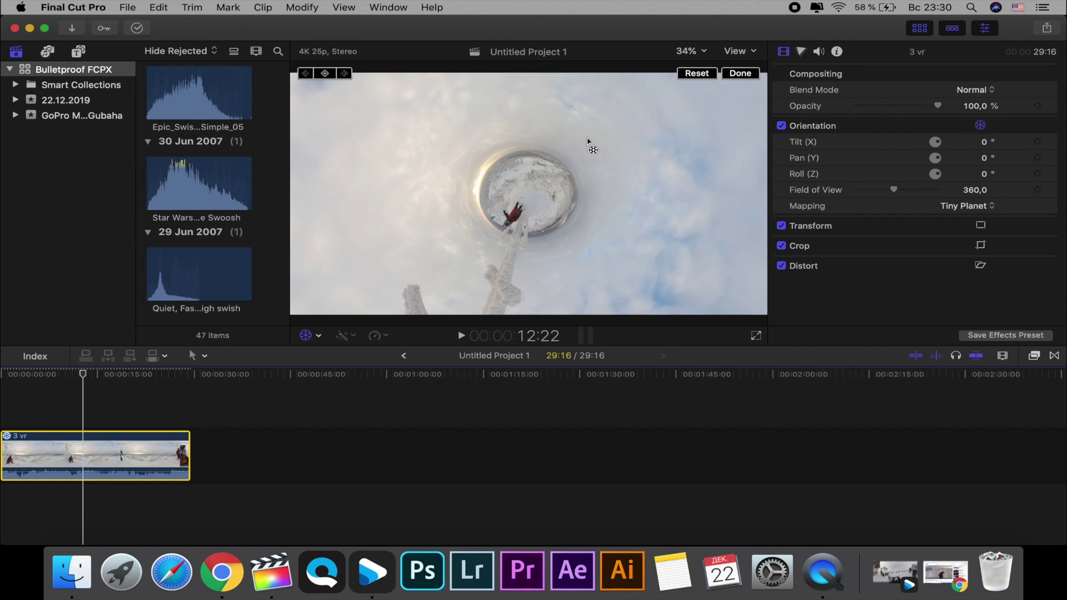
{"action": "left_click", "coordinate": [980, 126]}
{"action": "mouse_move", "coordinate": [541, 169]}
{"action": "left_mouse_down"}
{"action": "mouse_move", "coordinate": [529, 183]}
{"action": "mouse_move", "coordinate": [547, 182]}
{"action": "left_mouse_up"}
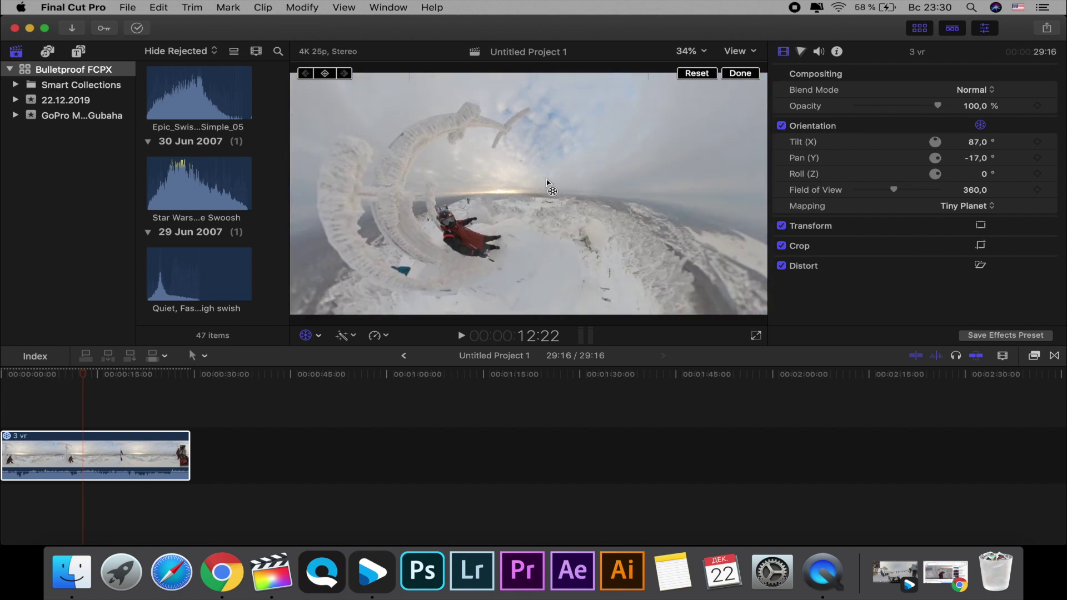
{"action": "left_click_drag", "start_coordinate": [547, 183], "coordinate": [722, 166]}
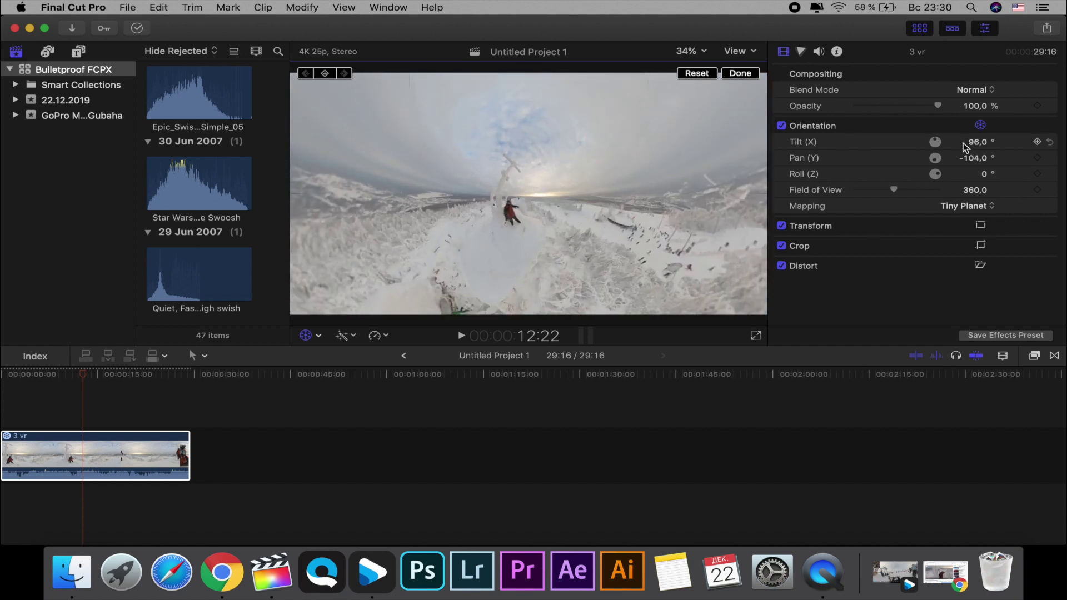
{"action": "left_click_drag", "start_coordinate": [976, 142], "coordinate": [984, 177]}
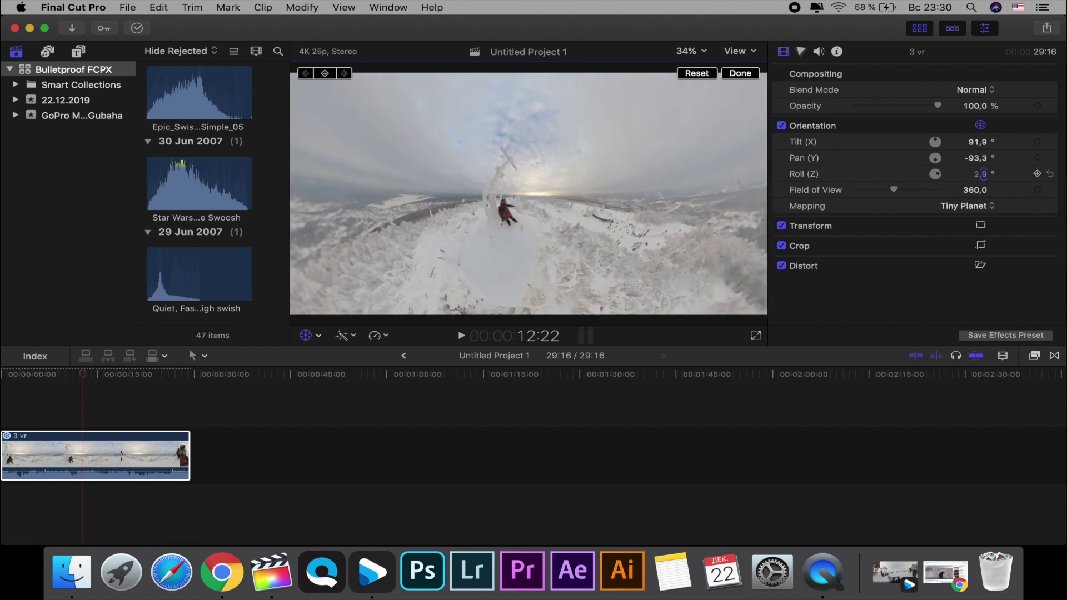
{"action": "left_click_drag", "start_coordinate": [893, 189], "coordinate": [886, 190]}
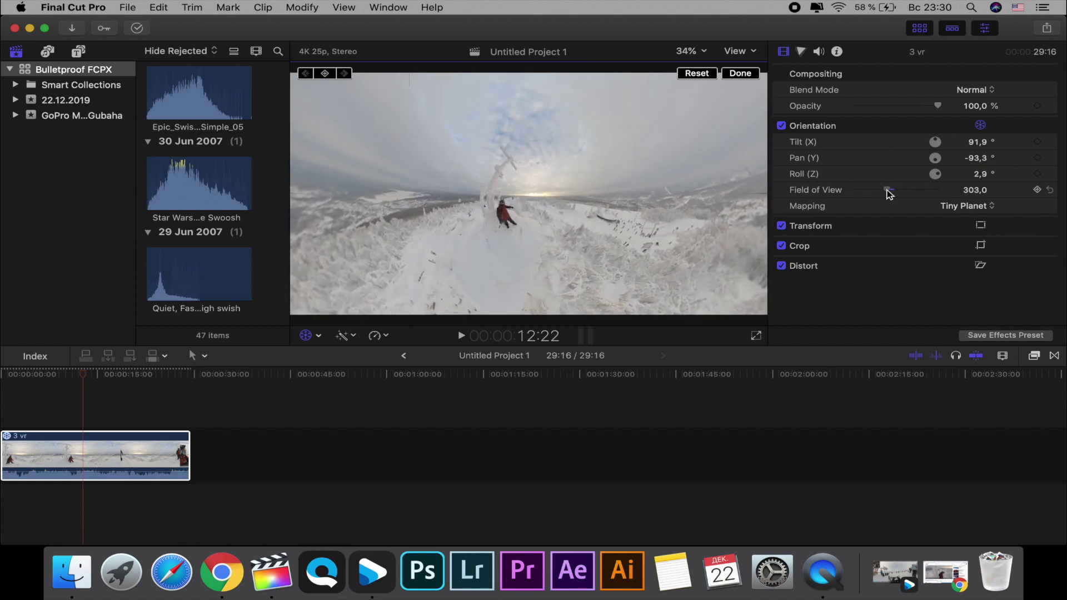
{"action": "mouse_move", "coordinate": [920, 190]}
{"action": "left_mouse_down"}
{"action": "mouse_move", "coordinate": [940, 191]}
{"action": "mouse_move", "coordinate": [888, 194]}
{"action": "mouse_move", "coordinate": [895, 202]}
{"action": "left_mouse_up"}
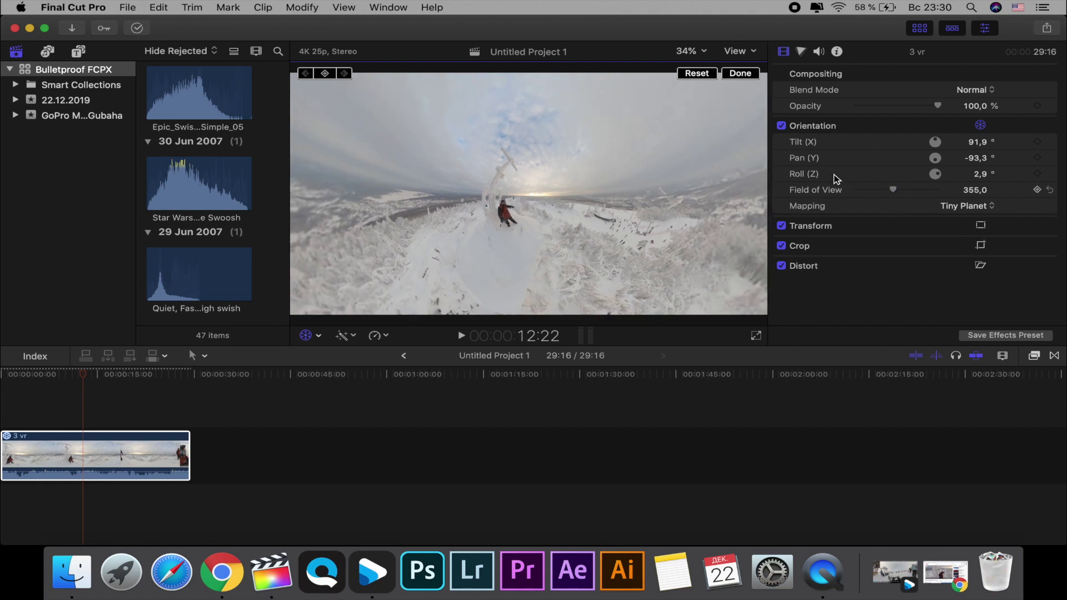
{"action": "left_click", "coordinate": [696, 73]}
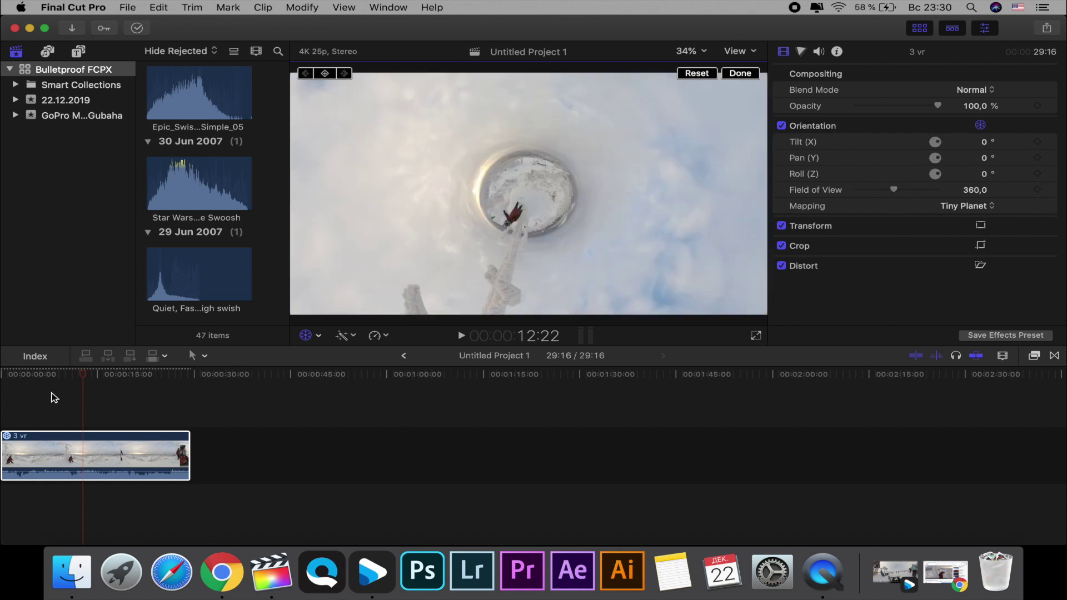
Step: At 8:07, set Pan to -173,3° and Tilt to 35,7°, and keyframe the orientation
{"action": "left_click", "coordinate": [71, 424]}
{"action": "left_click", "coordinate": [71, 442]}
{"action": "left_click", "coordinate": [54, 441]}
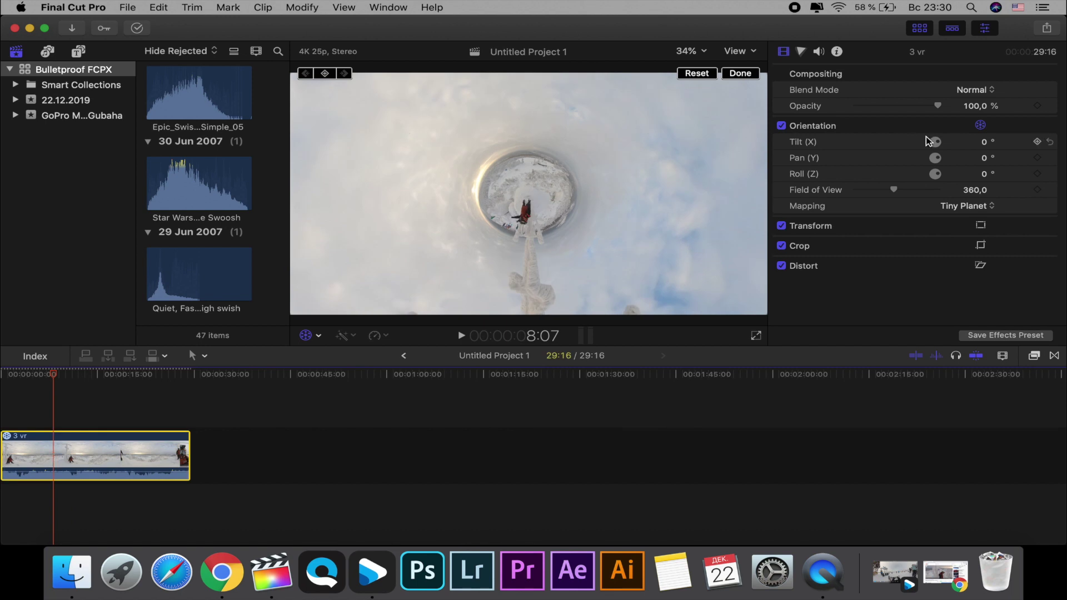
{"action": "mouse_move", "coordinate": [985, 161]}
{"action": "left_mouse_down"}
{"action": "mouse_move", "coordinate": [985, 136]}
{"action": "mouse_move", "coordinate": [976, 160]}
{"action": "left_mouse_up"}
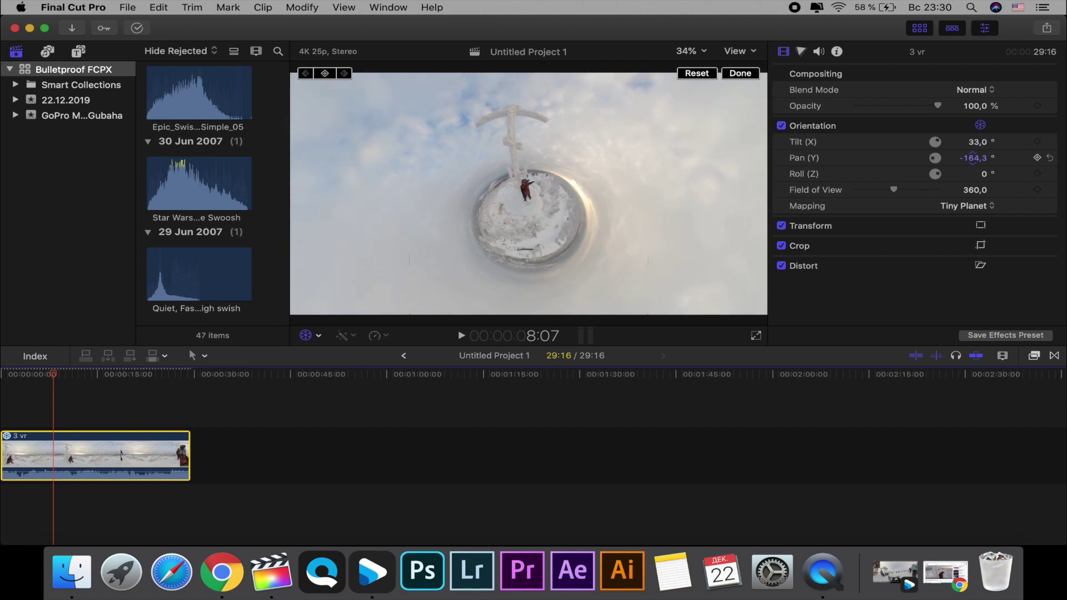
{"action": "left_click_drag", "start_coordinate": [977, 143], "coordinate": [976, 142]}
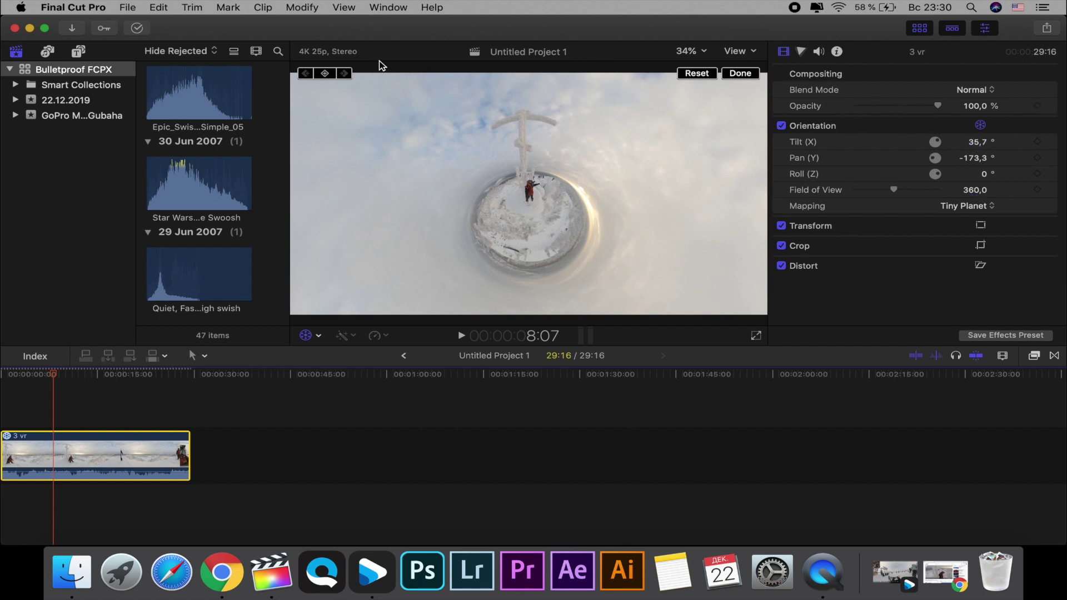
{"action": "left_click", "coordinate": [327, 74]}
Step: At 12:17, set Tilt to 88,7° and Pan to -171,3°, then return to the previous keyframe
{"action": "key", "text": "space"}
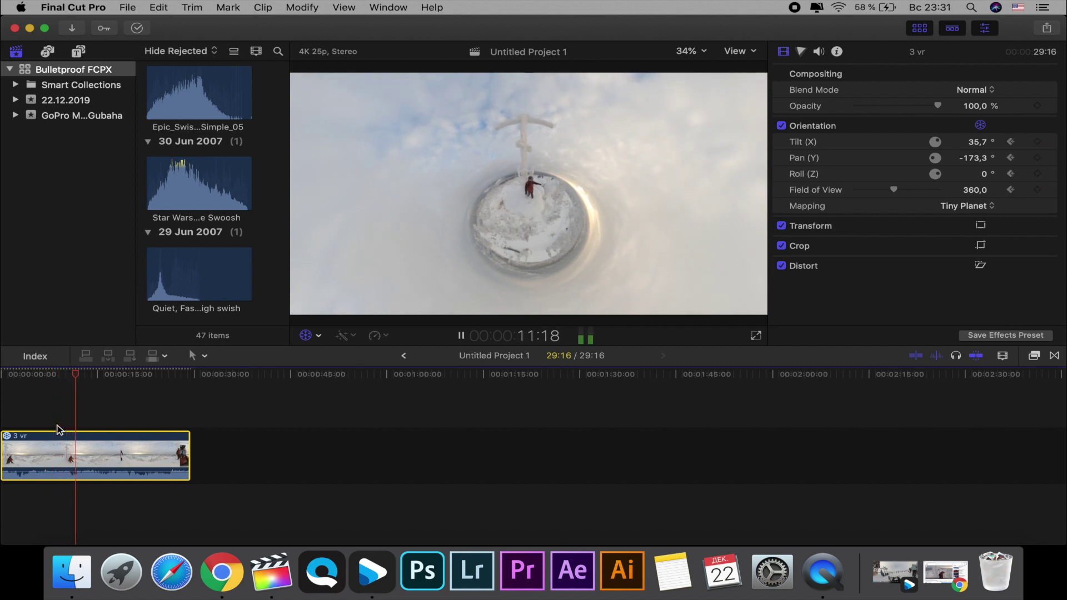
{"action": "key", "text": "space"}
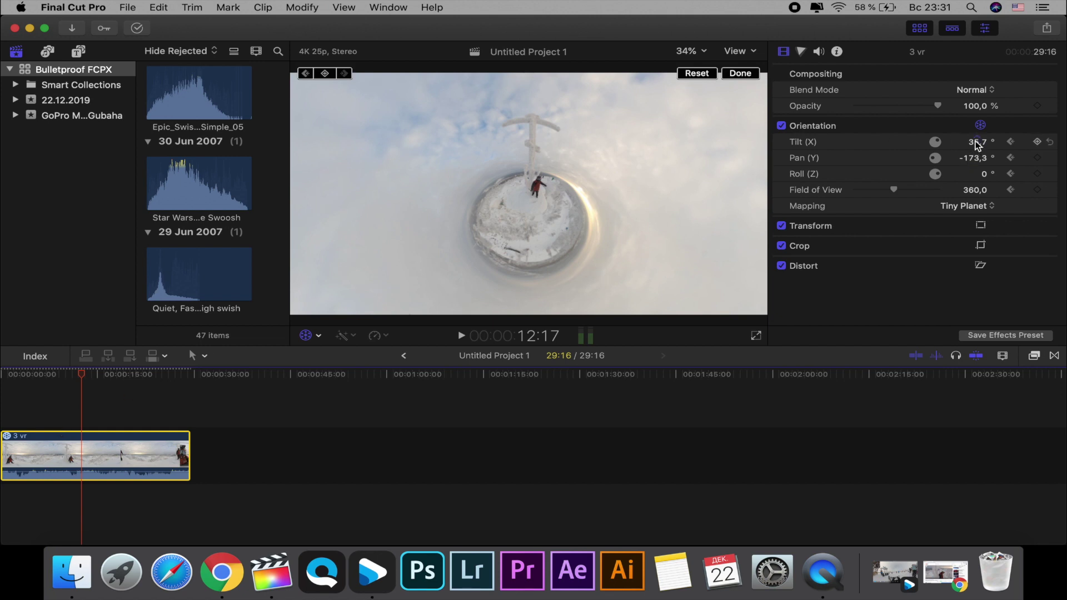
{"action": "mouse_move", "coordinate": [978, 145]}
{"action": "left_mouse_down"}
{"action": "mouse_move", "coordinate": [977, 111]}
{"action": "mouse_move", "coordinate": [978, 146]}
{"action": "left_mouse_up"}
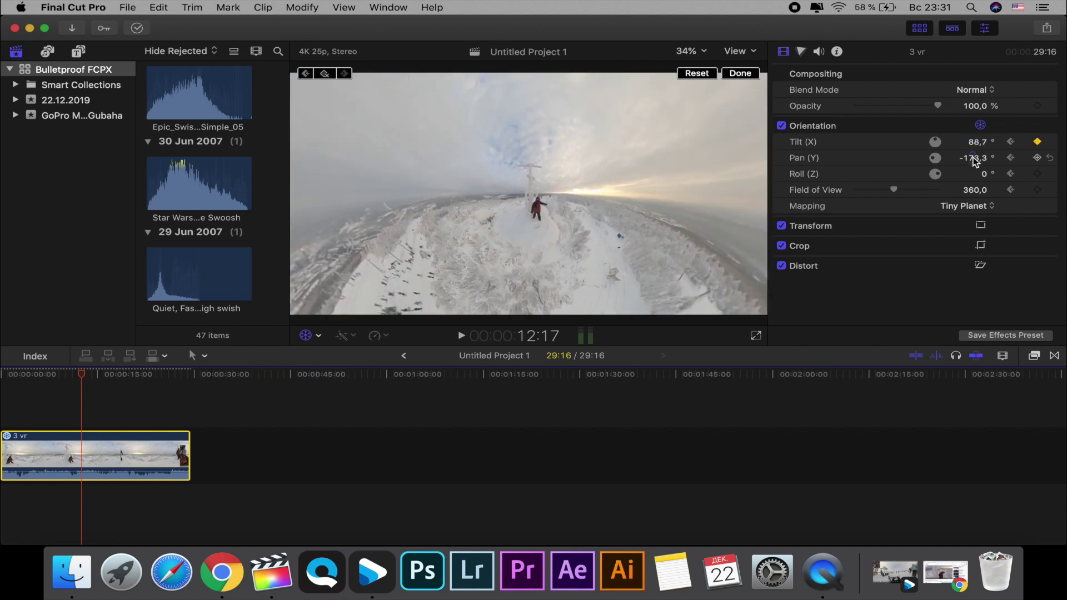
{"action": "left_click_drag", "start_coordinate": [975, 162], "coordinate": [973, 161]}
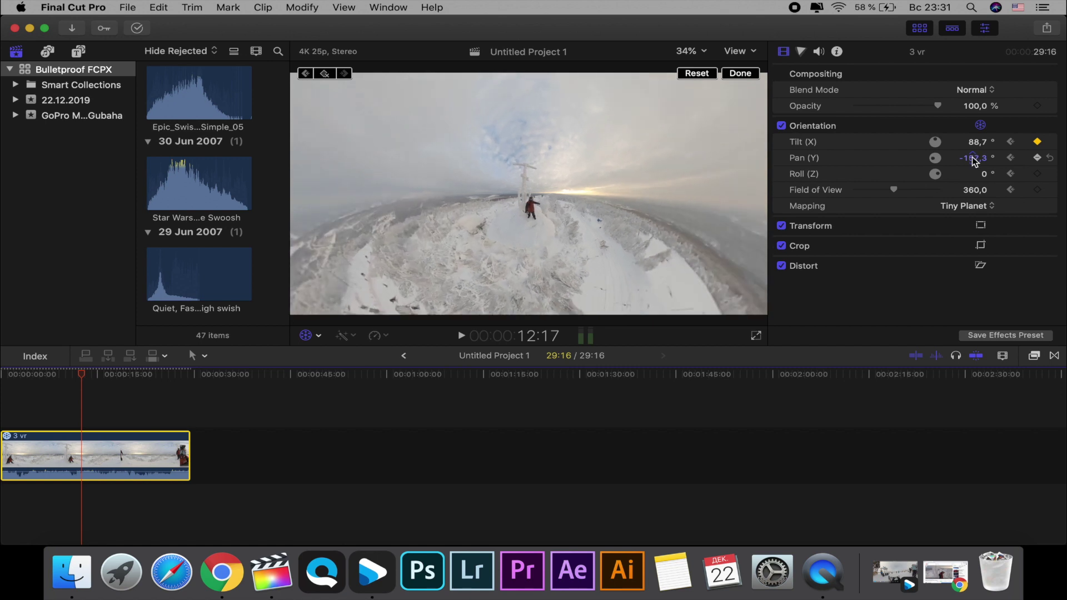
{"action": "left_click", "coordinate": [306, 73]}
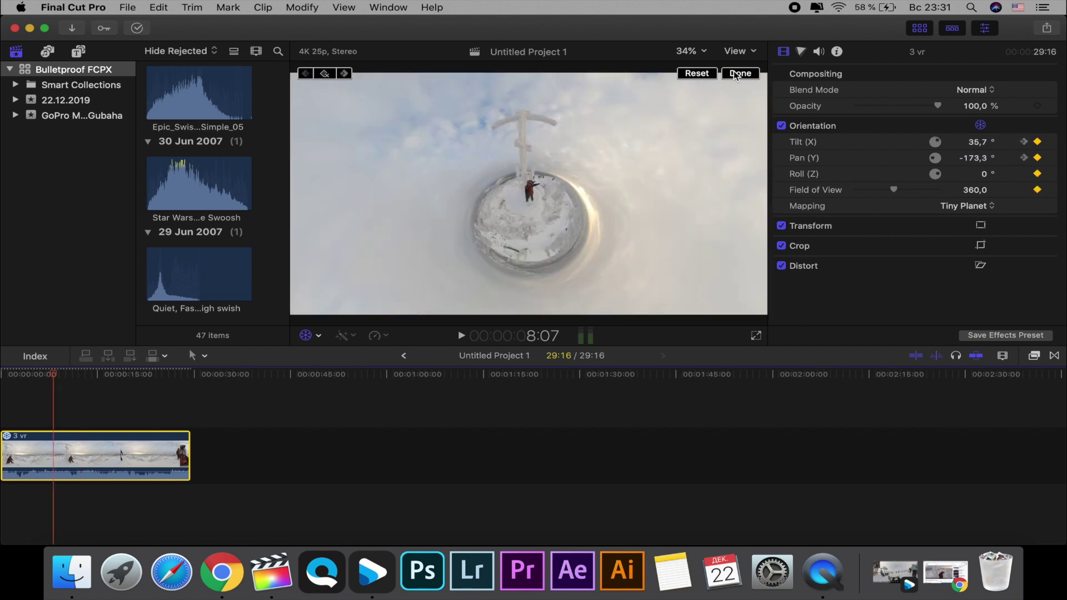
{"action": "left_click", "coordinate": [738, 74]}
{"action": "left_click", "coordinate": [20, 413]}
{"action": "key", "text": "space"}
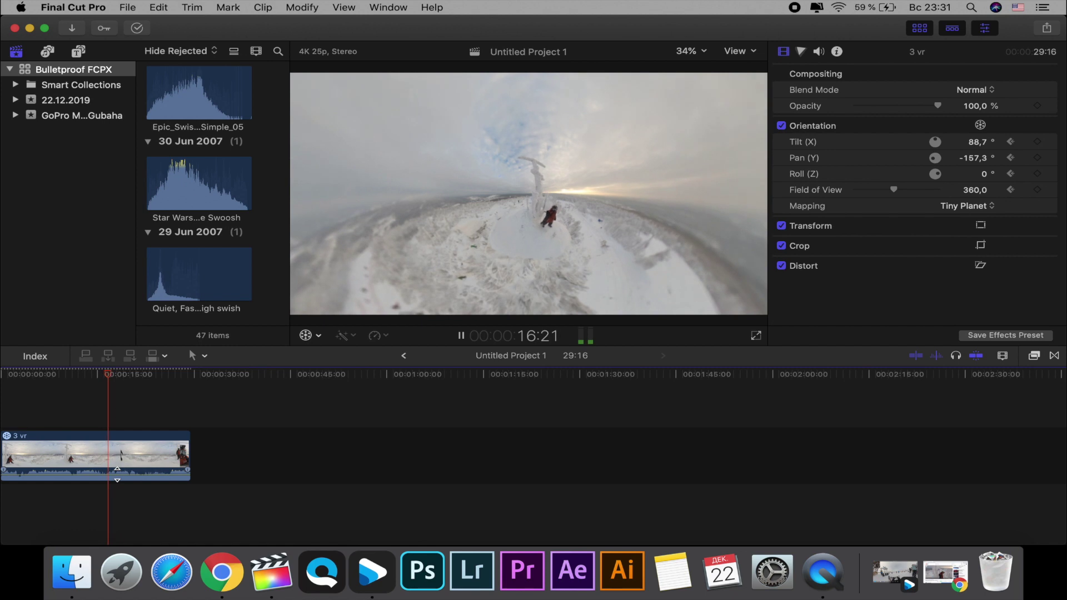
{"action": "key", "text": "space"}
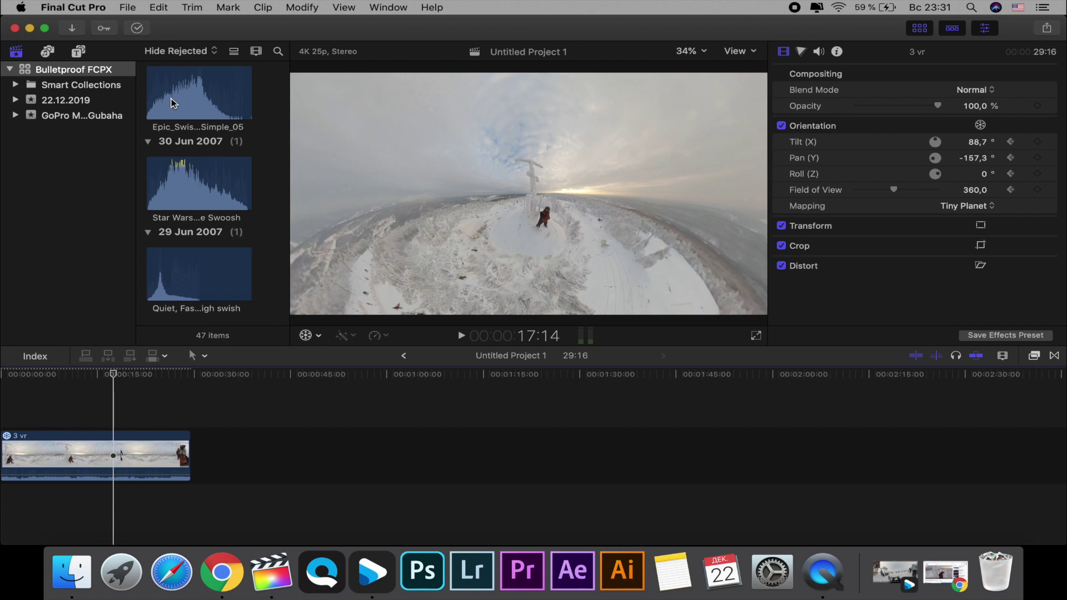
Step: Open the Test project, lower its music to -24 dB, and play it back to 11:00
{"action": "scroll", "coordinate": [201, 136], "scroll_direction": "up", "scroll_amount": 15}
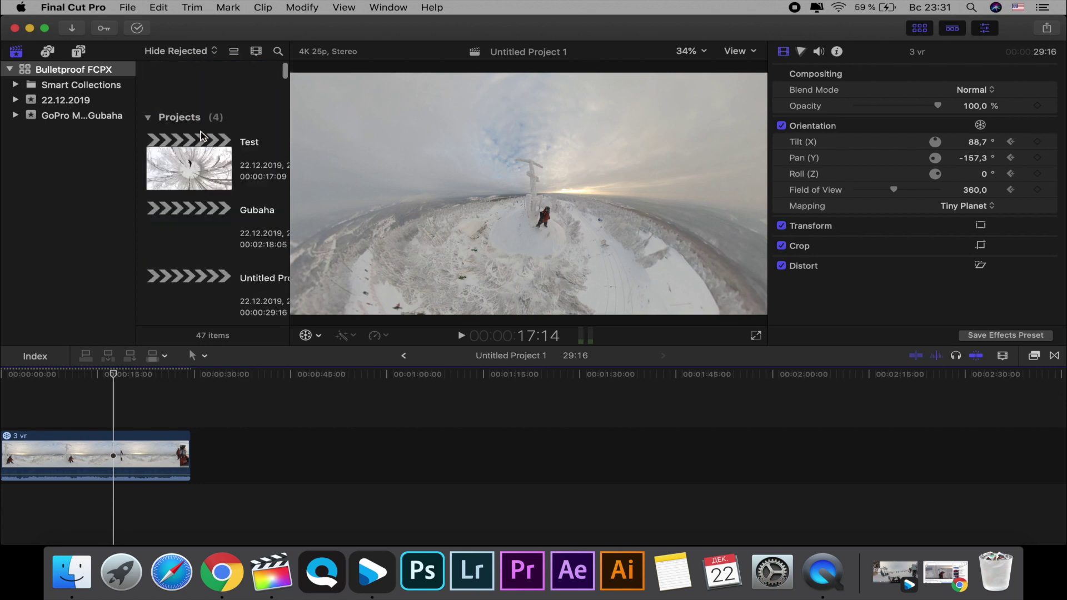
{"action": "double_click", "coordinate": [195, 118]}
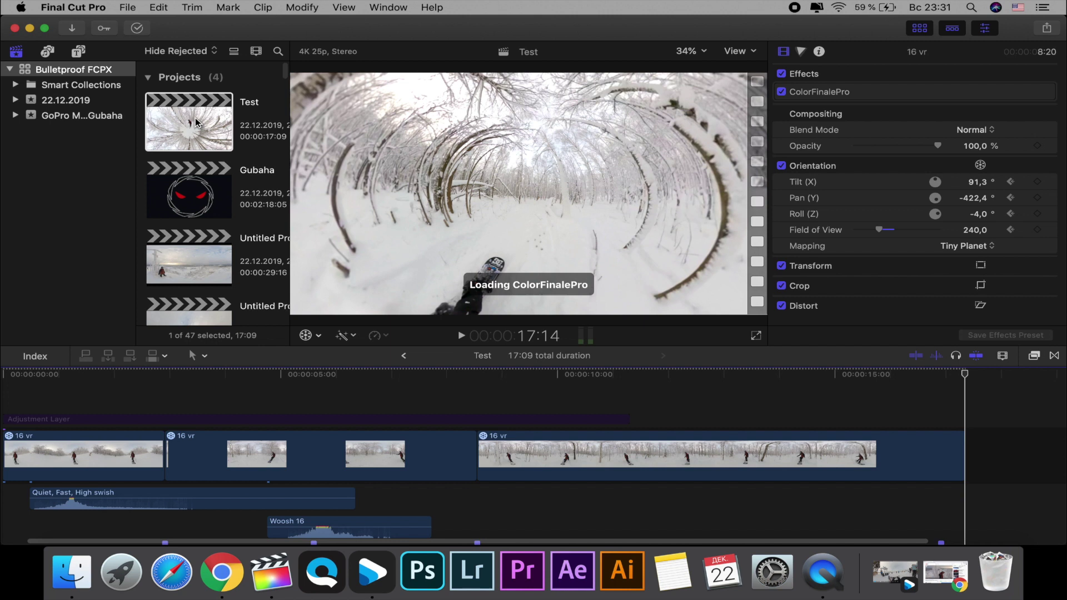
{"action": "scroll", "coordinate": [48, 467], "scroll_direction": "down", "scroll_amount": 3}
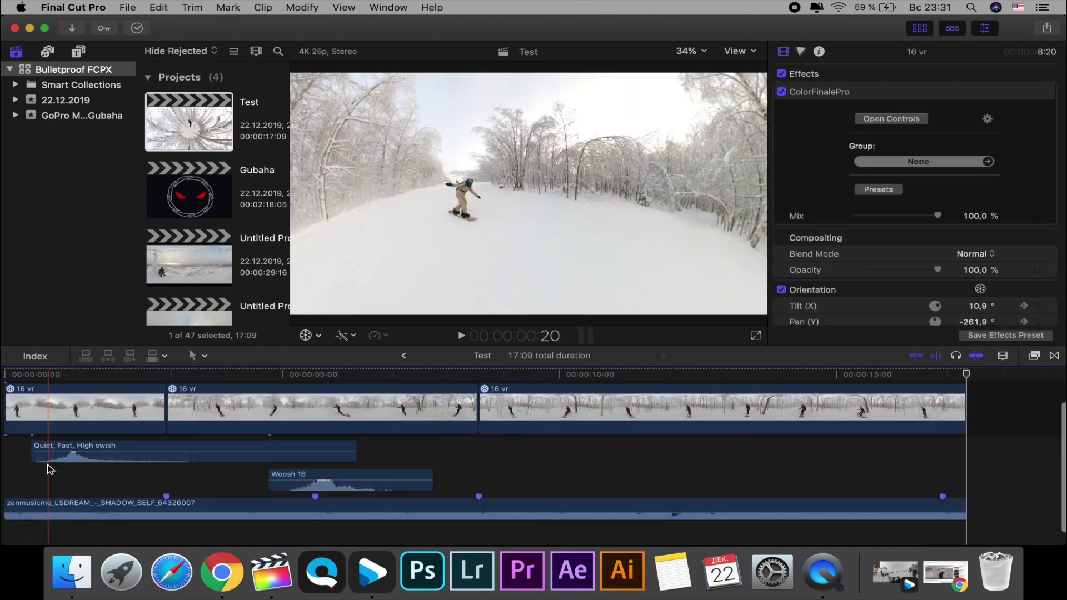
{"action": "left_click_drag", "start_coordinate": [51, 512], "coordinate": [52, 519]}
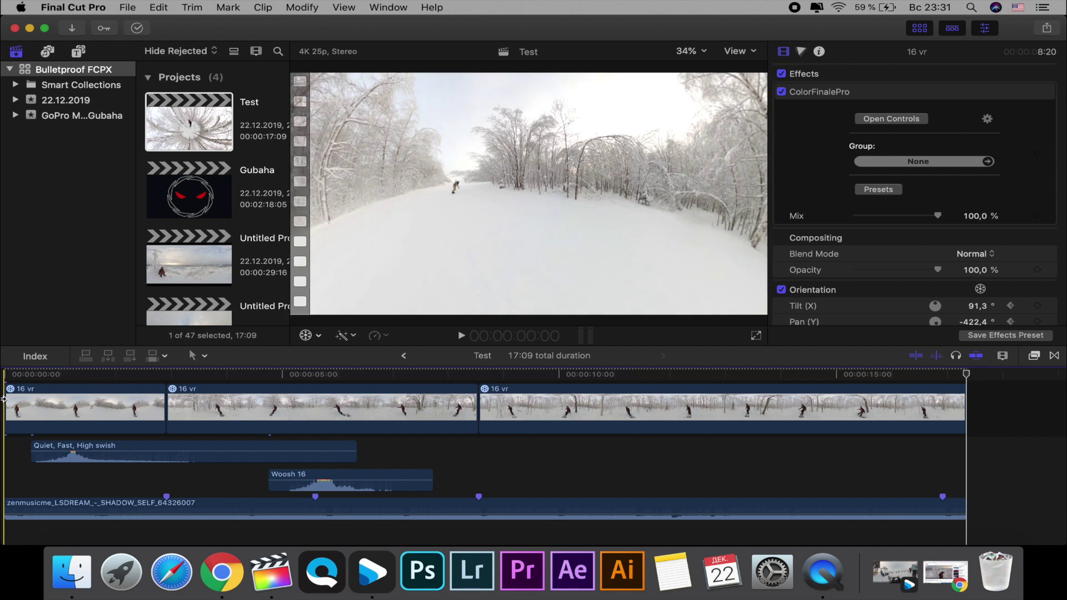
{"action": "key", "text": "space"}
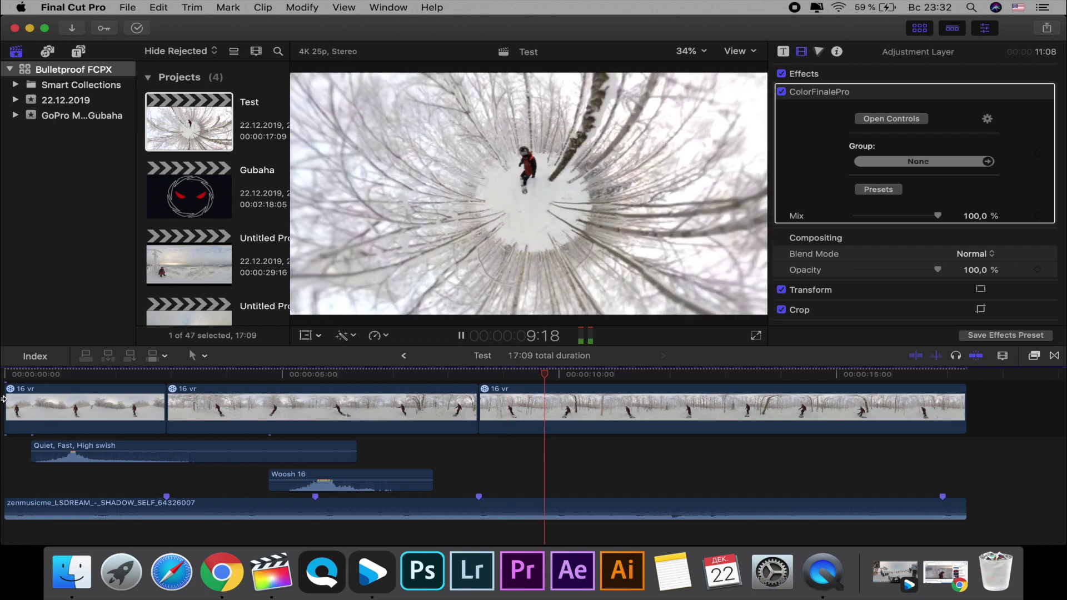
{"action": "key", "text": "space"}
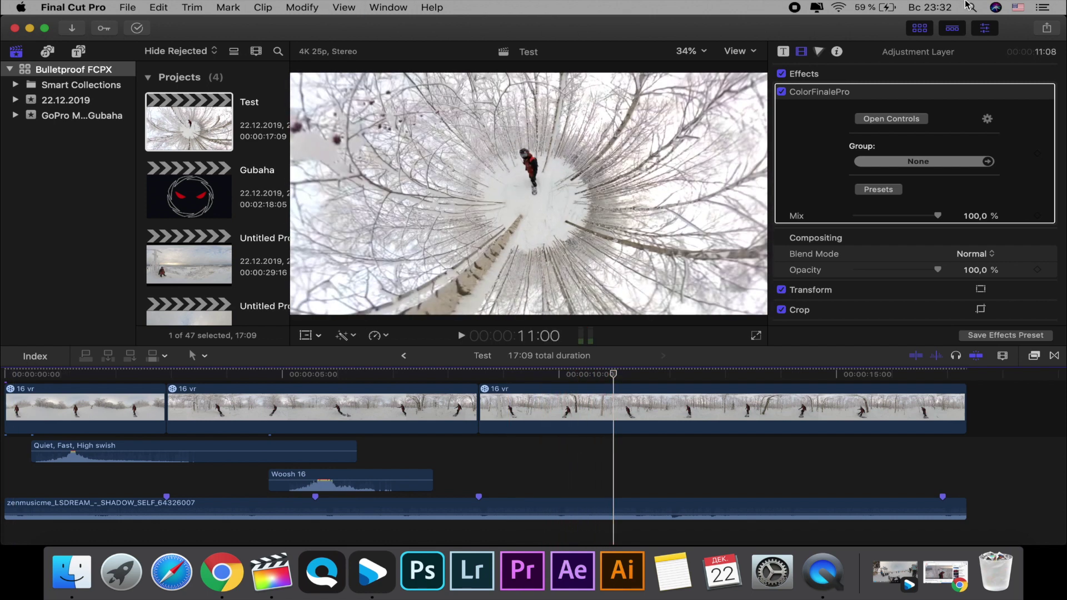
Step: Choose Share > Master File (default) for the Test project
{"action": "left_click", "coordinate": [1048, 30]}
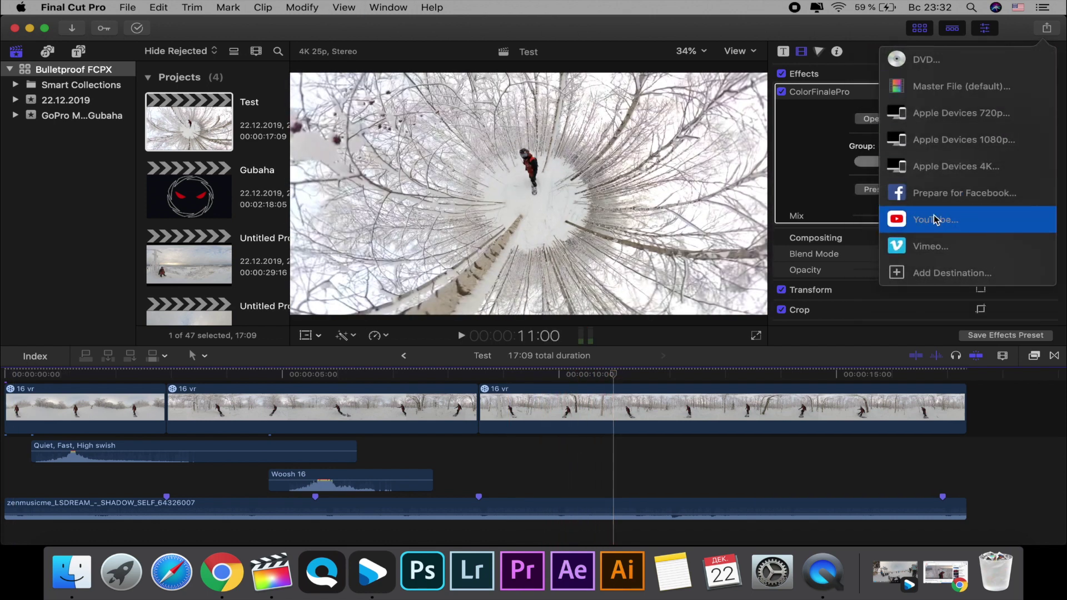
{"action": "left_click", "coordinate": [938, 93]}
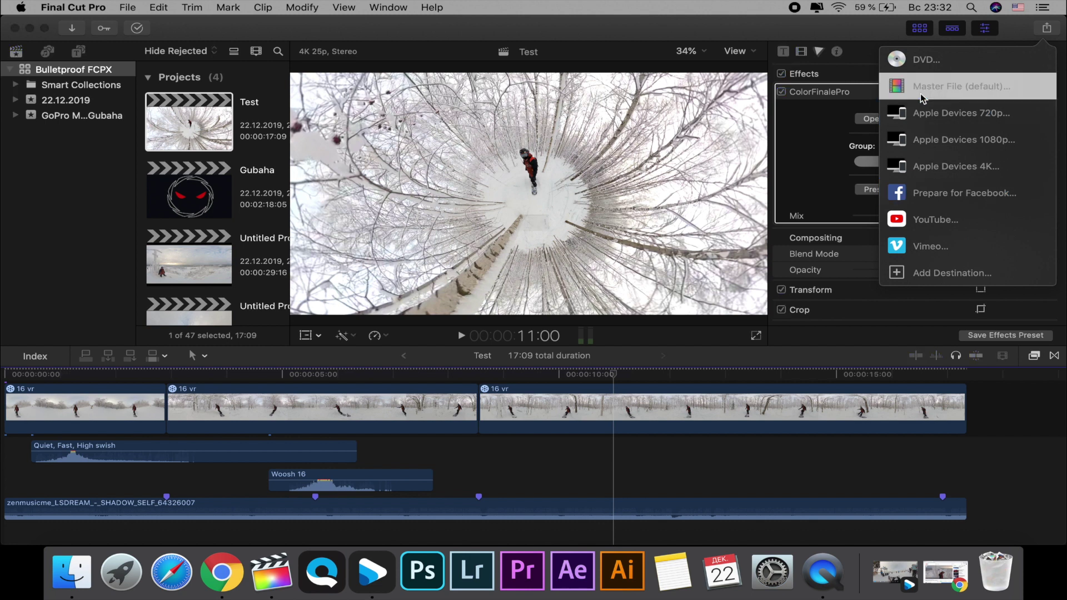